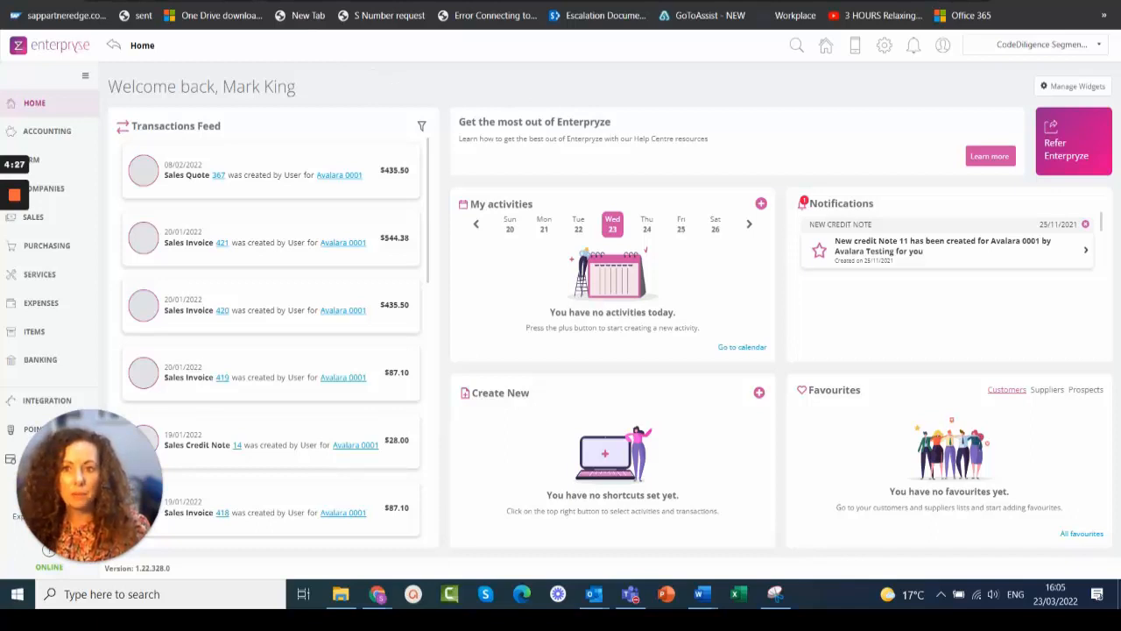
Step: Switch to the Avalara AvaTax portal and open its Integrations settings to view the API connector under managed integrations
key("ctrl+Tab")
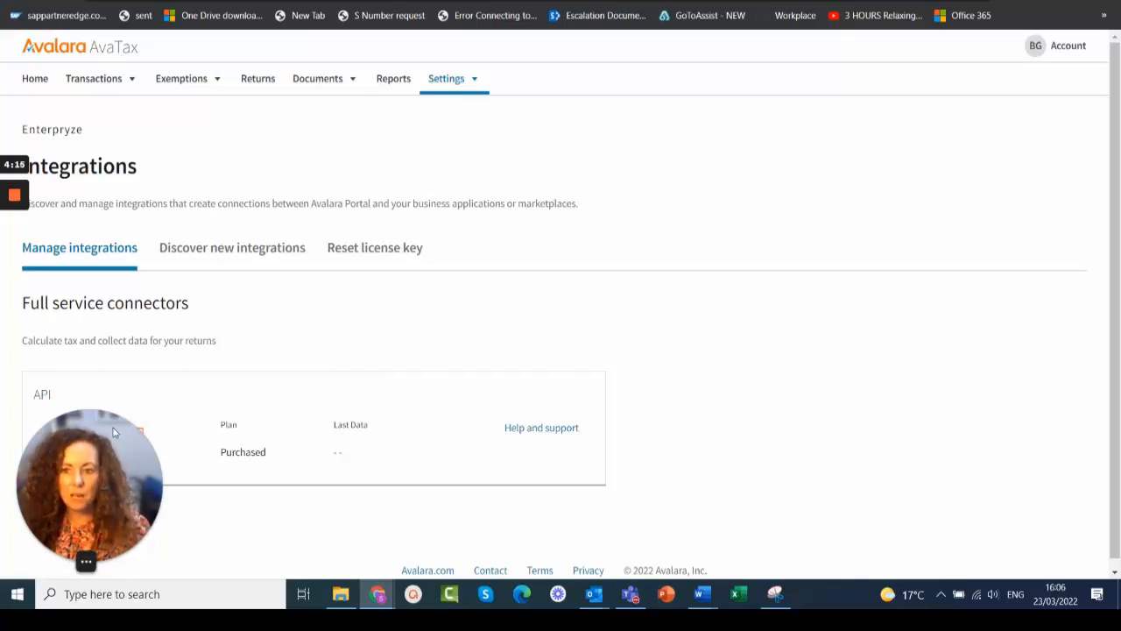
scroll(280, 267, "down", 1)
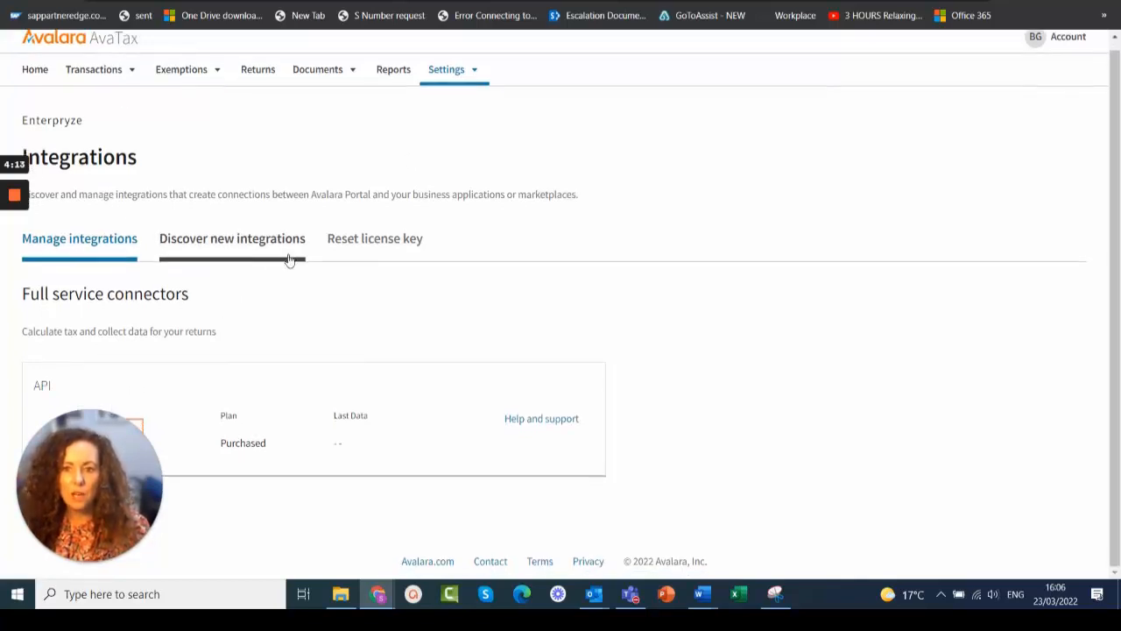
left_click(473, 70)
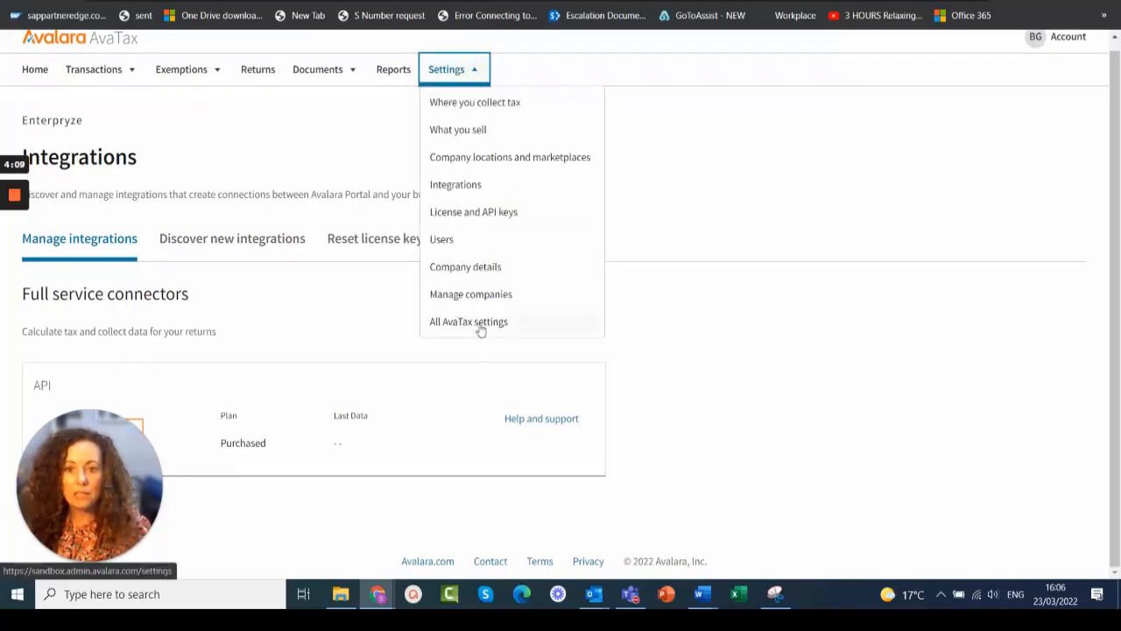
left_click(453, 185)
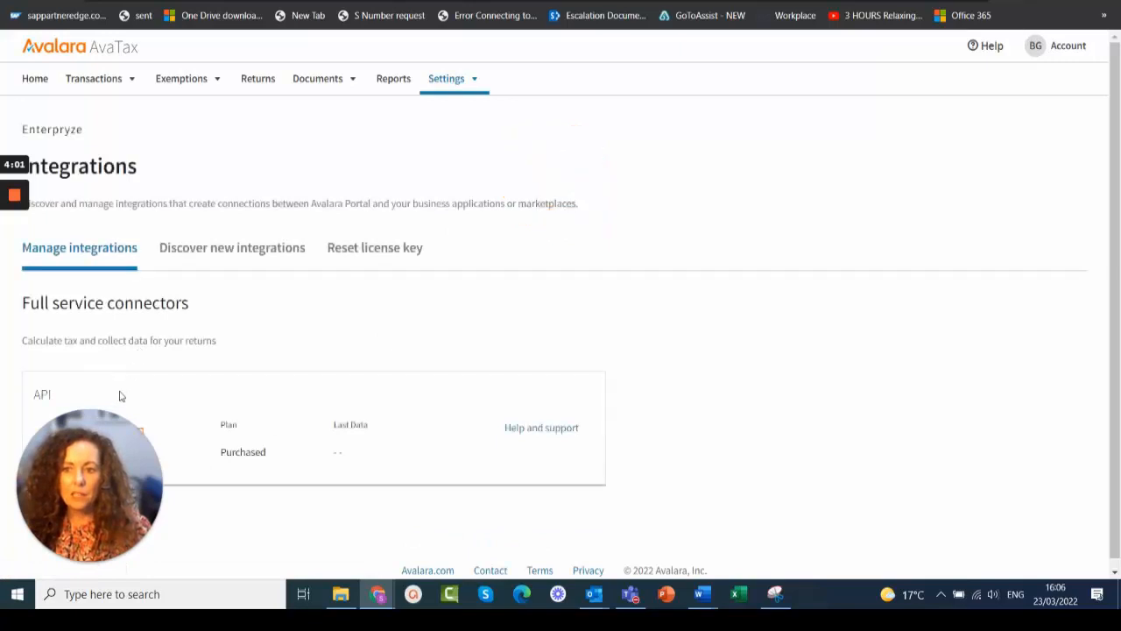
left_click_drag(107, 425, 880, 416)
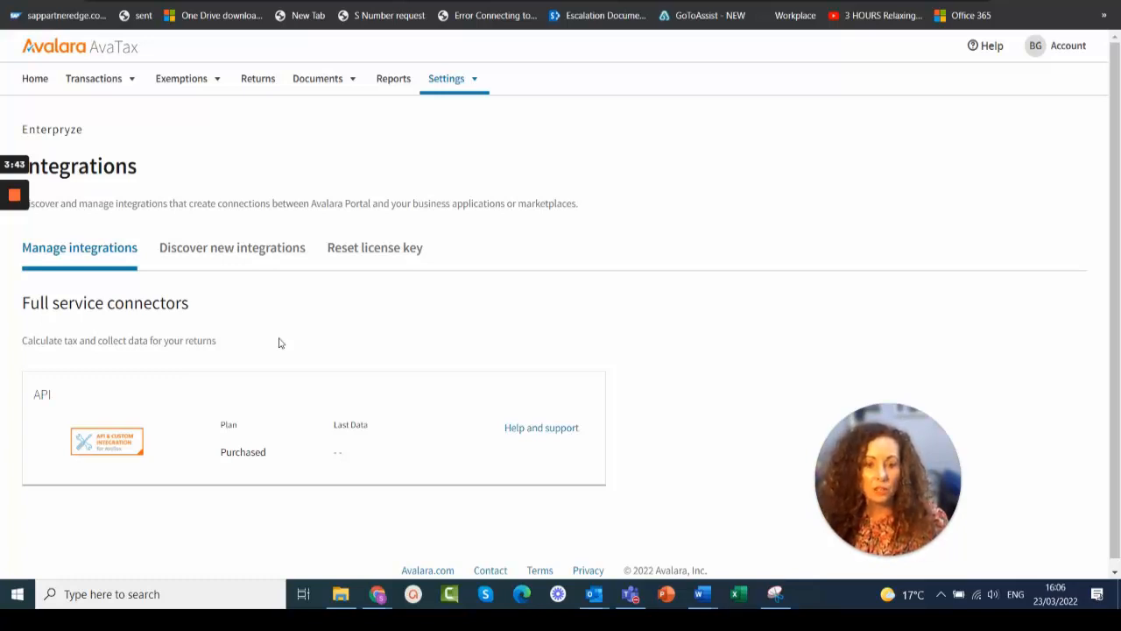
Step: Open the Manage companies settings and look through the list of companies and their company codes
left_click(474, 81)
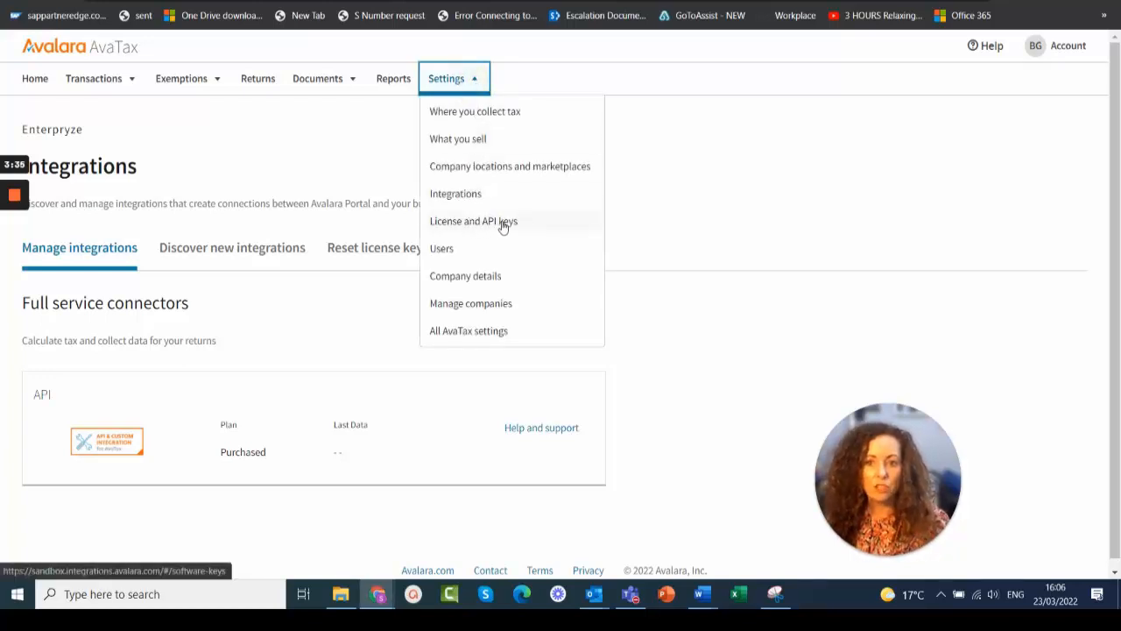
left_click(484, 304)
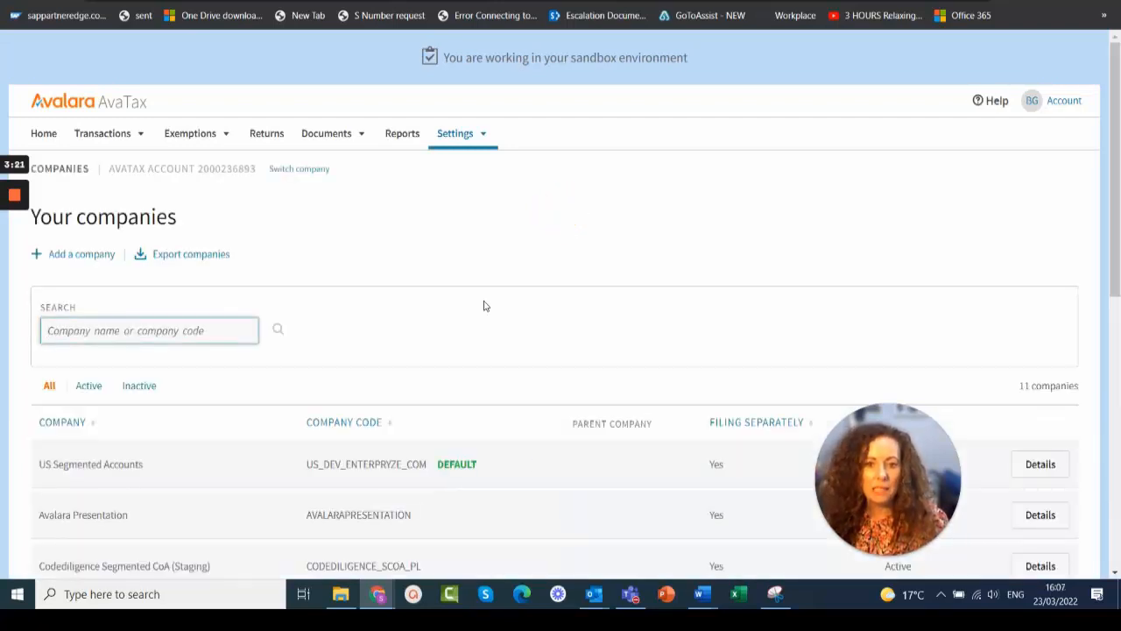
scroll(483, 305, "down", 1)
scroll(483, 306, "down", 2)
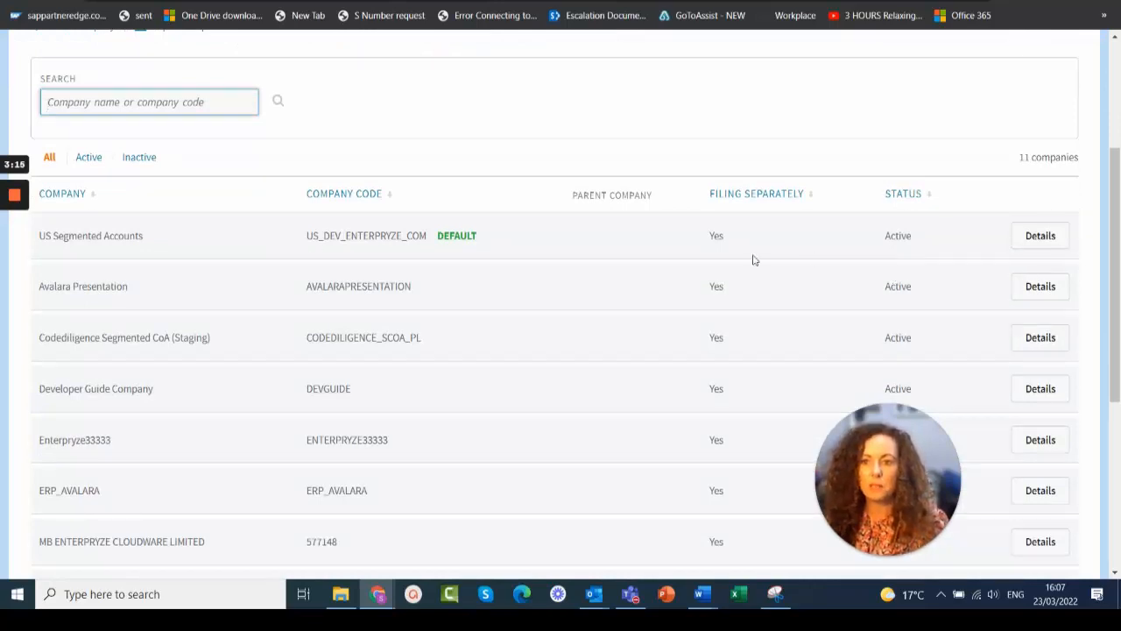
scroll(711, 257, "up", 3)
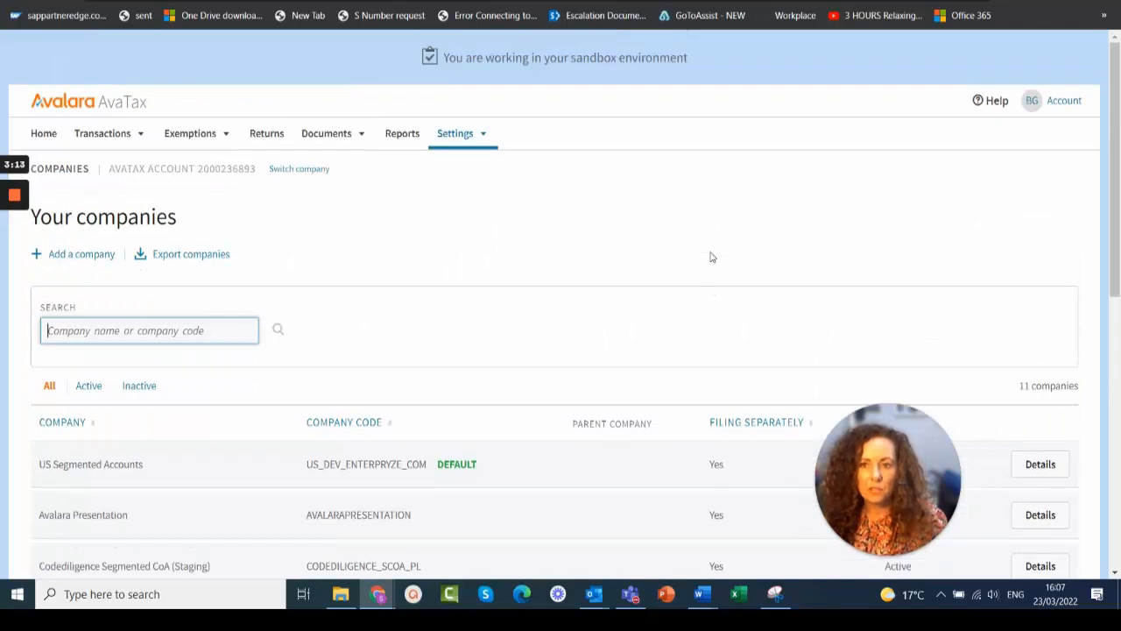
Step: Switch back to Enterpryze, open the Avalara add-on's AvaTax account details and test the connection
key("ctrl+Tab")
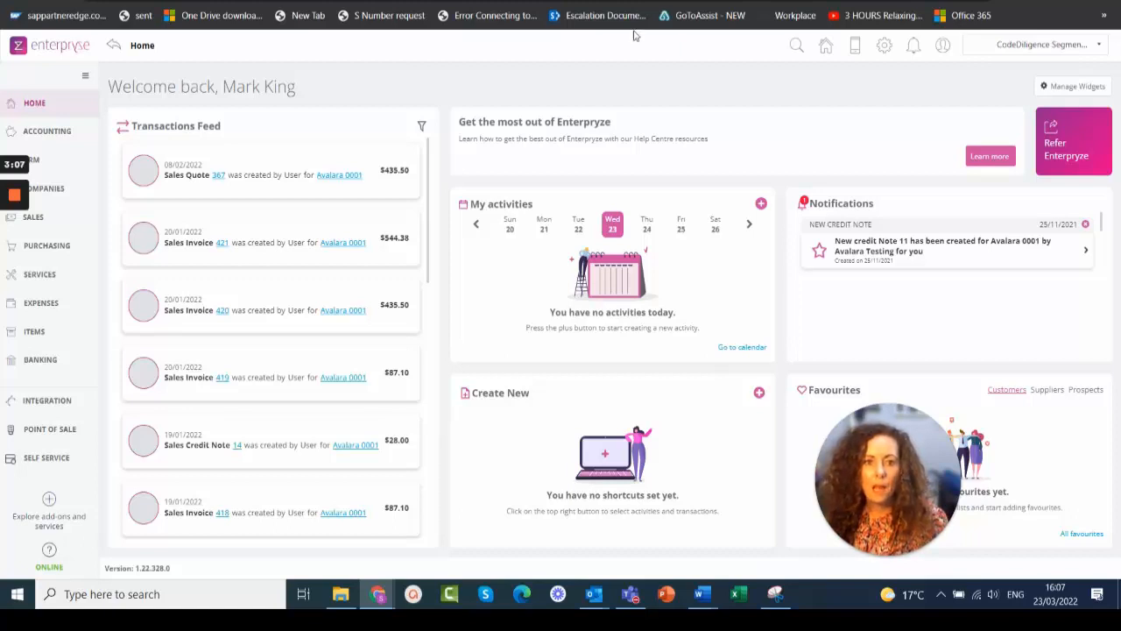
left_click(49, 503)
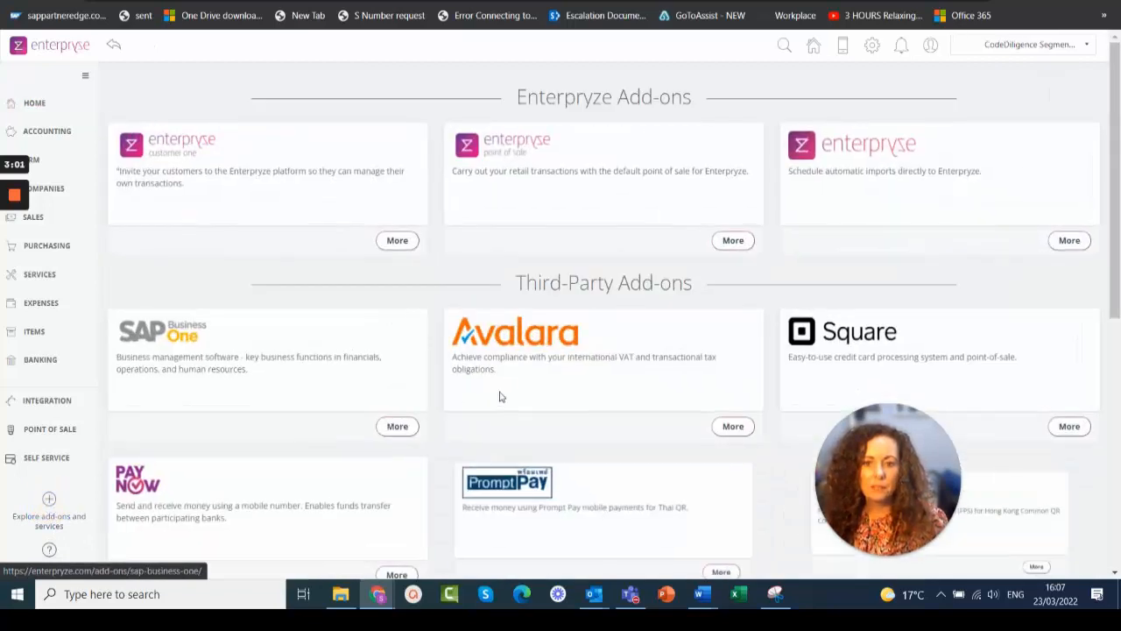
left_click(511, 337)
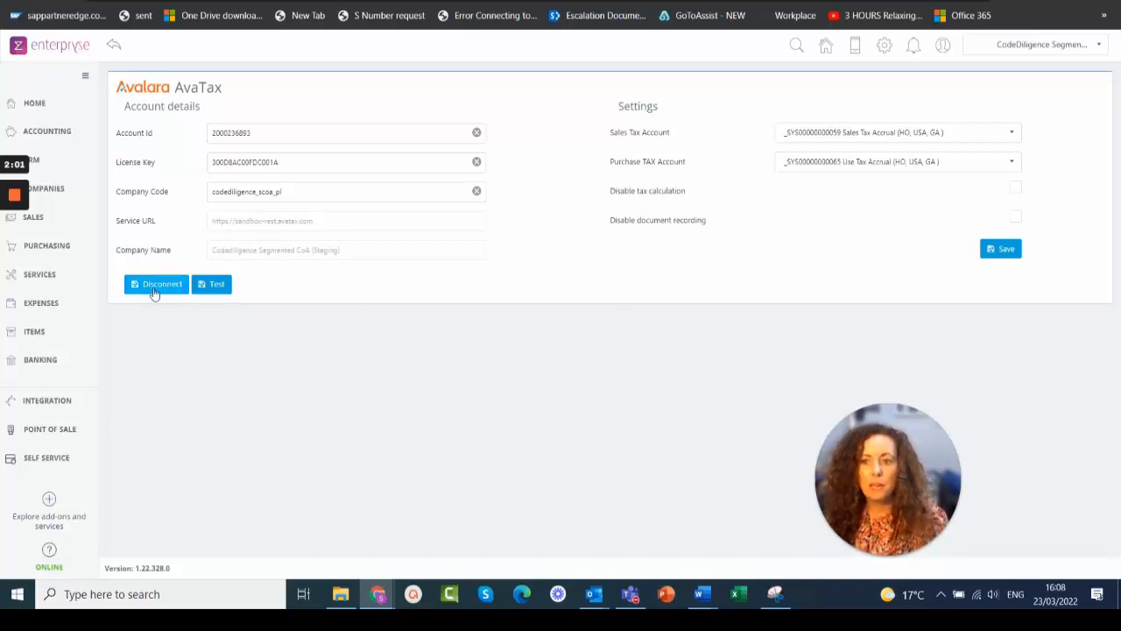
left_click(222, 289)
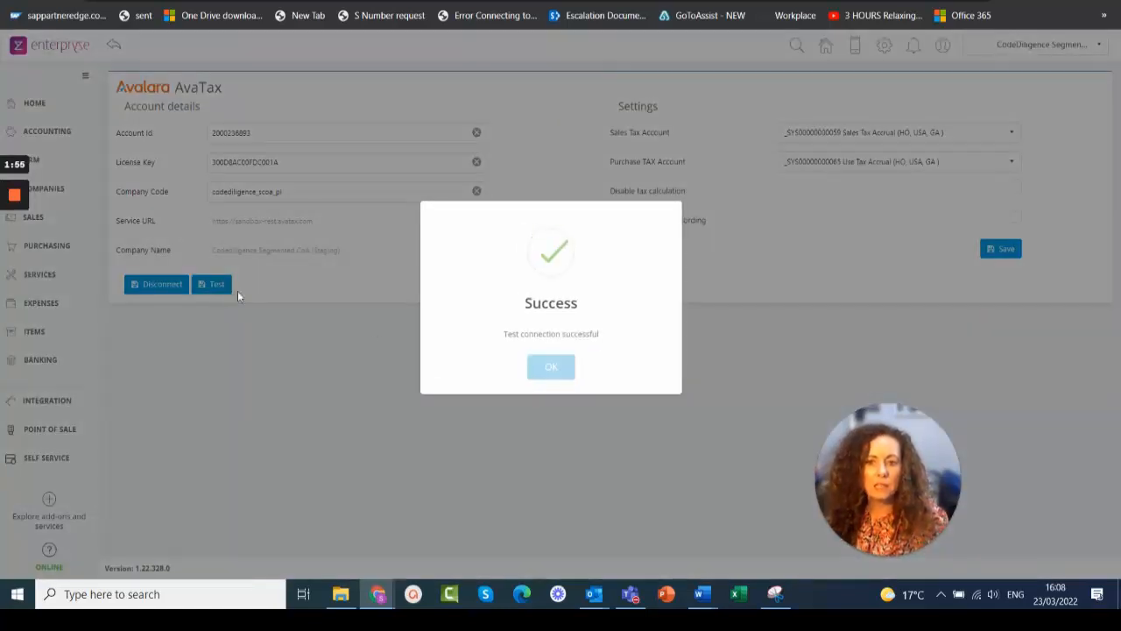
left_click(565, 371)
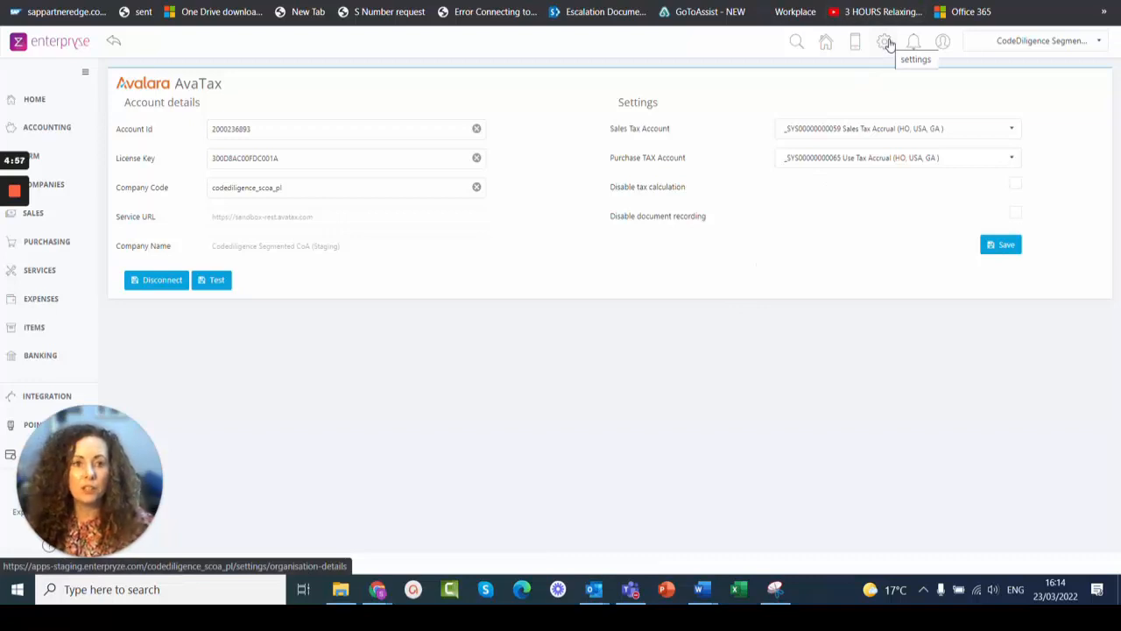
Step: Open the organisation details in the settings and review the company details and contact address
left_click(885, 42)
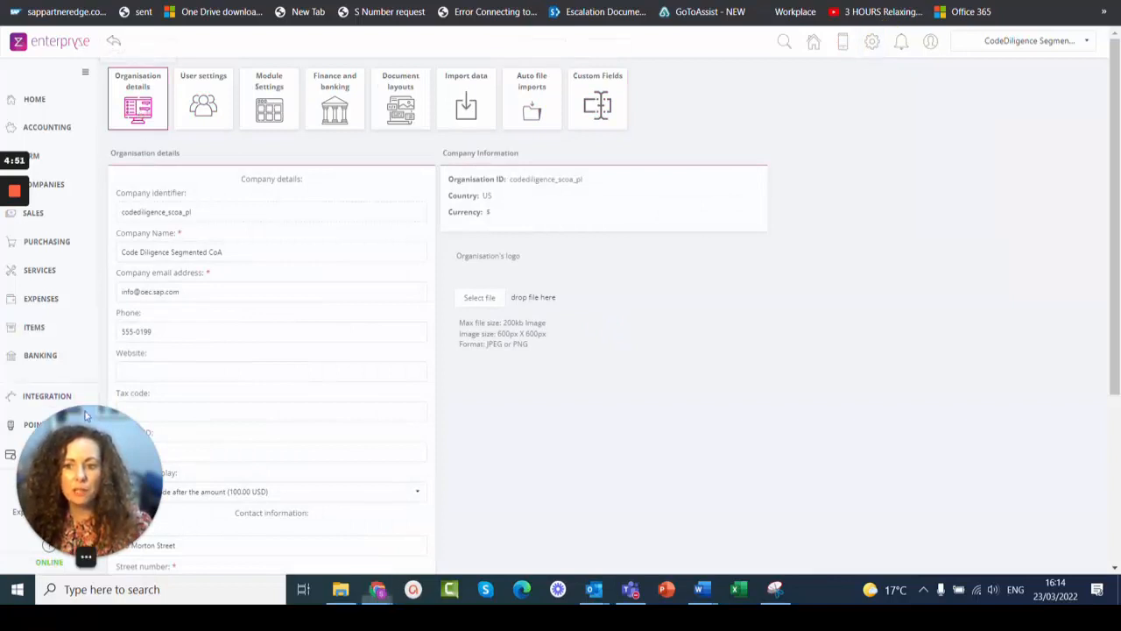
left_click_drag(86, 416, 687, 423)
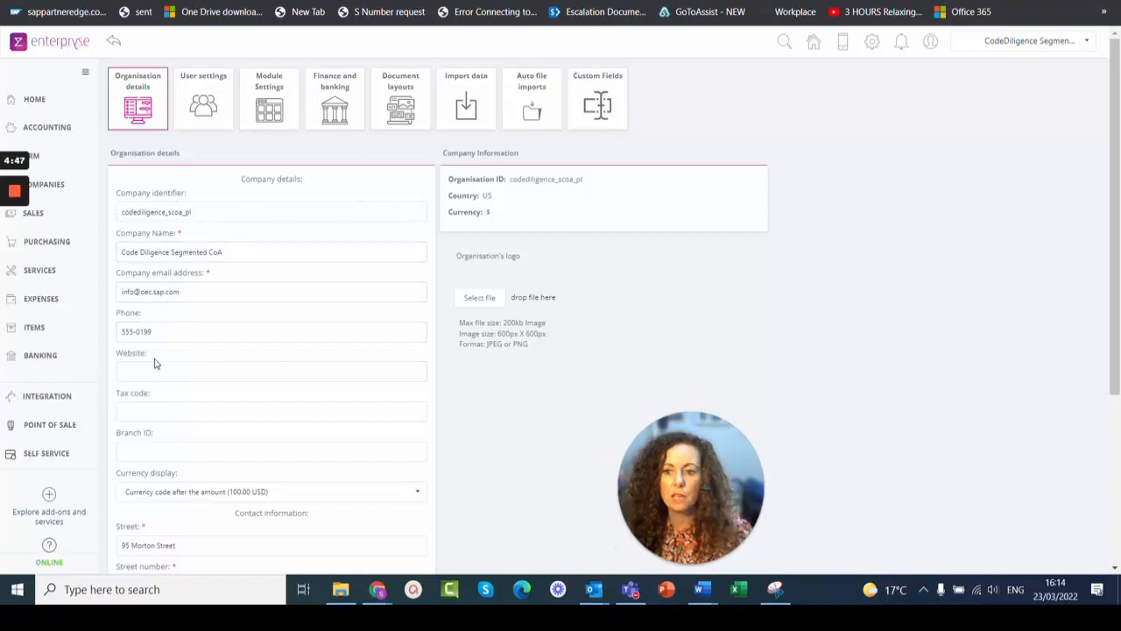
left_click(150, 412)
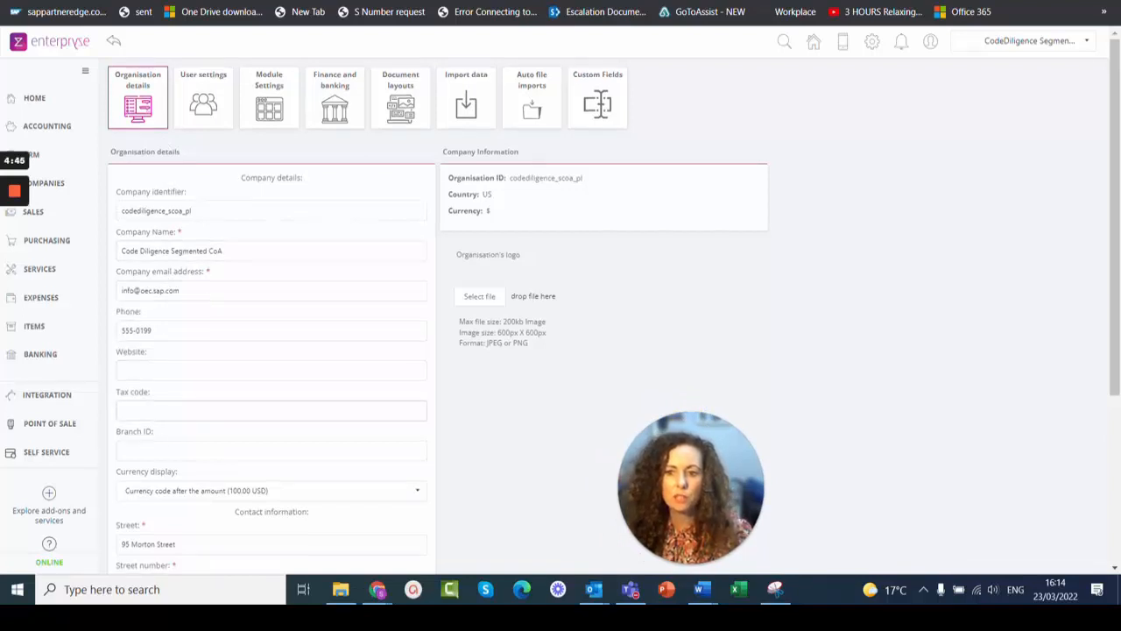
scroll(151, 412, "down", 3)
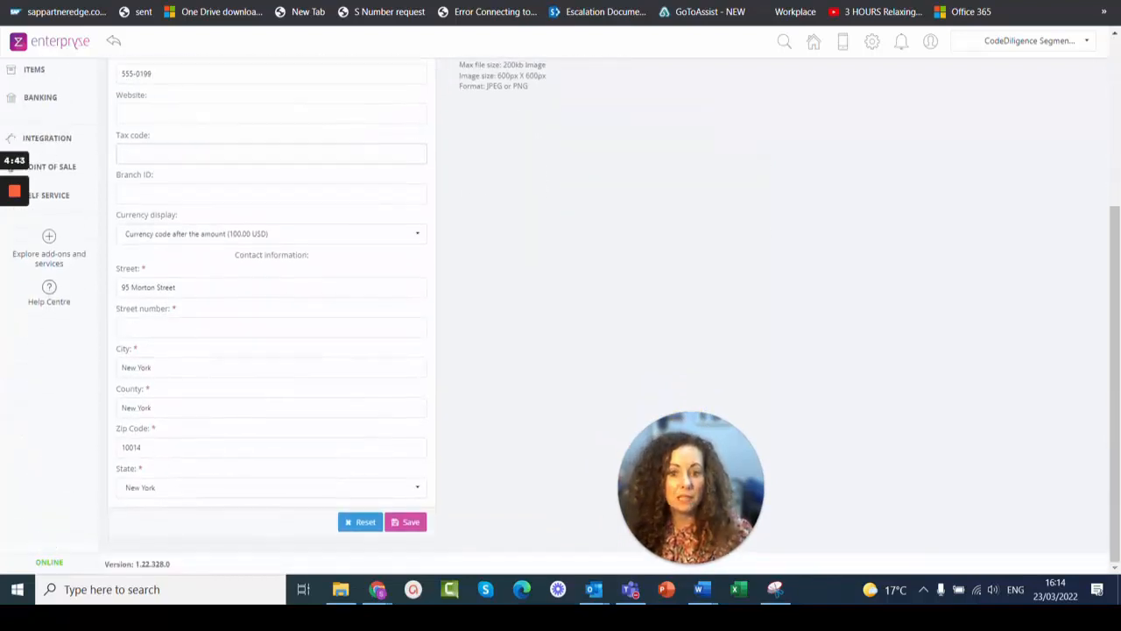
scroll(560, 315, "up", 3)
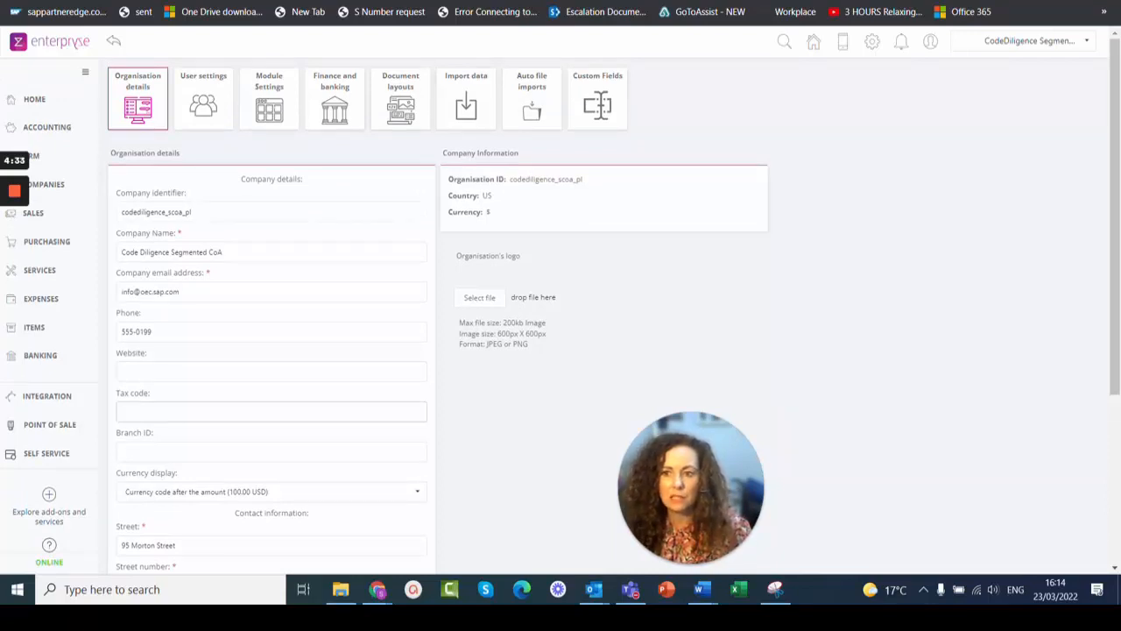
Step: Find customer Avalara 0001 among the companies and open its record for editing
left_click(58, 190)
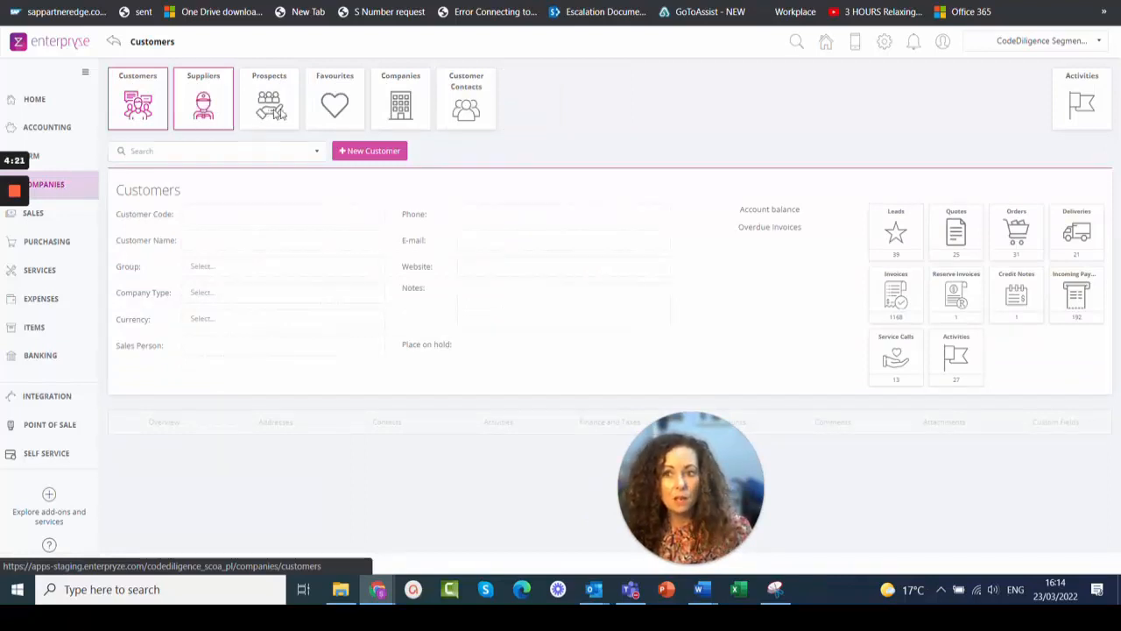
left_click(317, 155)
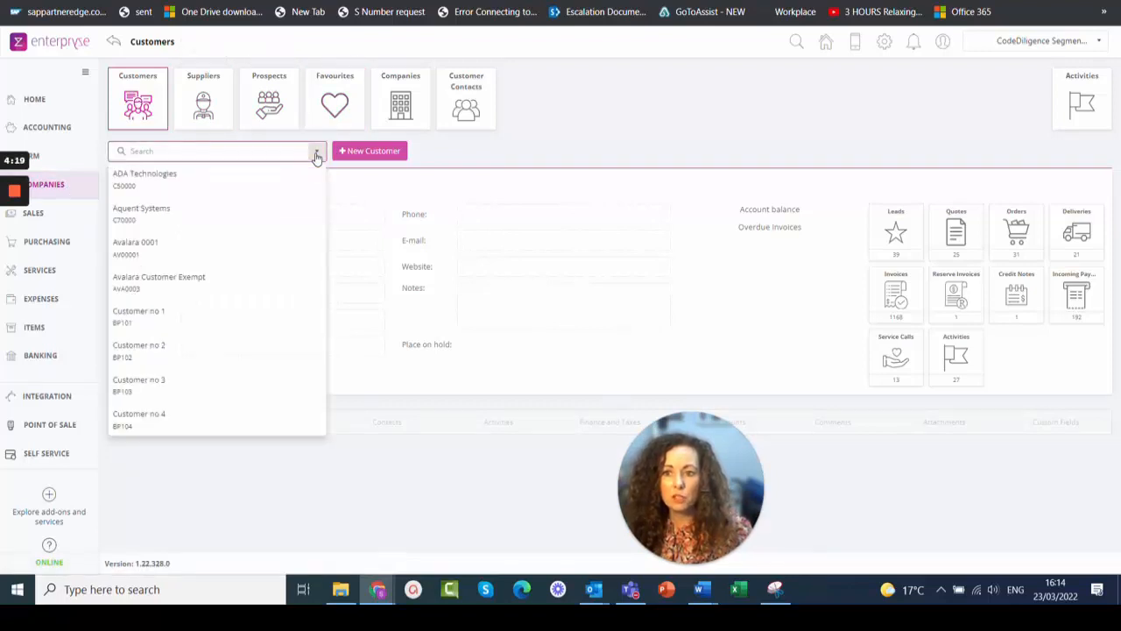
left_click(155, 251)
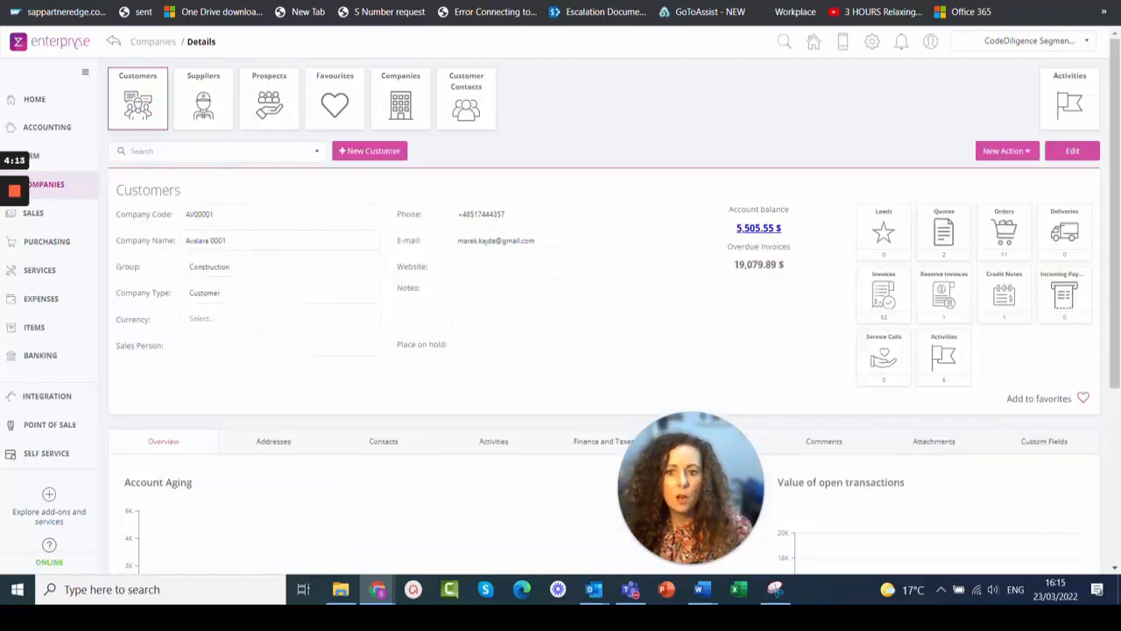
scroll(785, 91, "down", 1)
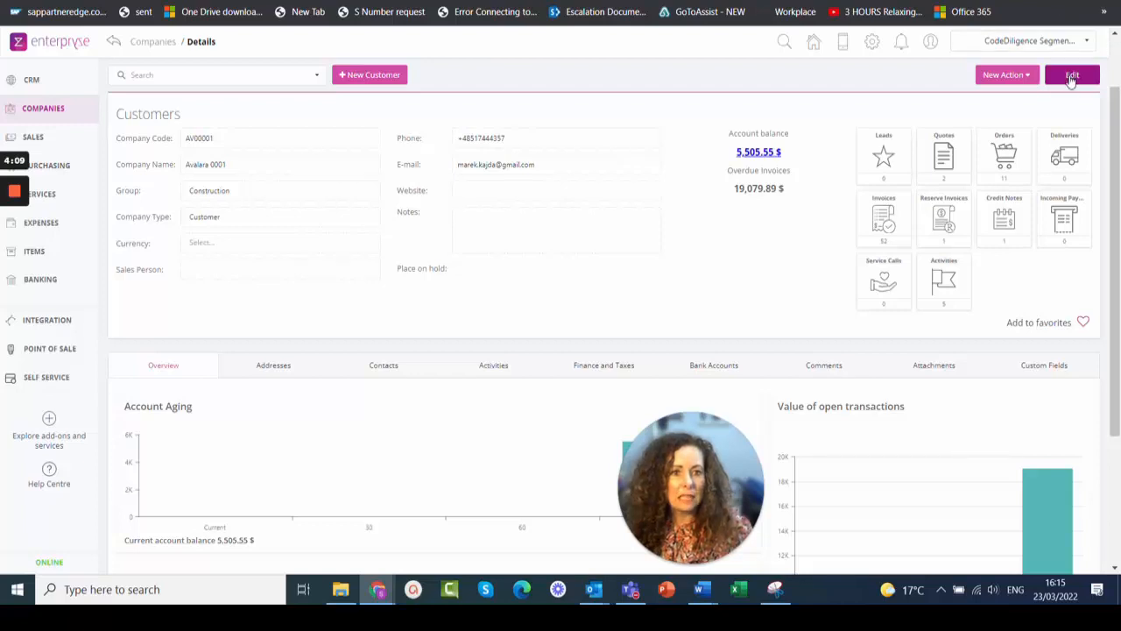
left_click(1070, 77)
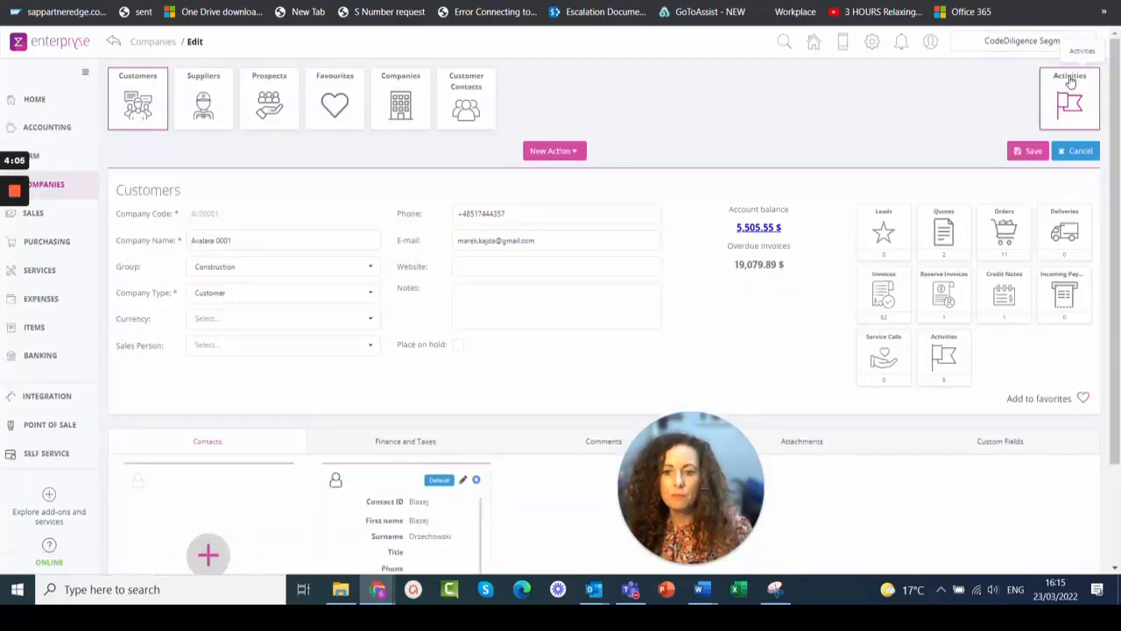
Step: Look through the customer's Avalara Entity Use options under Finance and Taxes without choosing one, and save the customer
scroll(1071, 80, "down", 2)
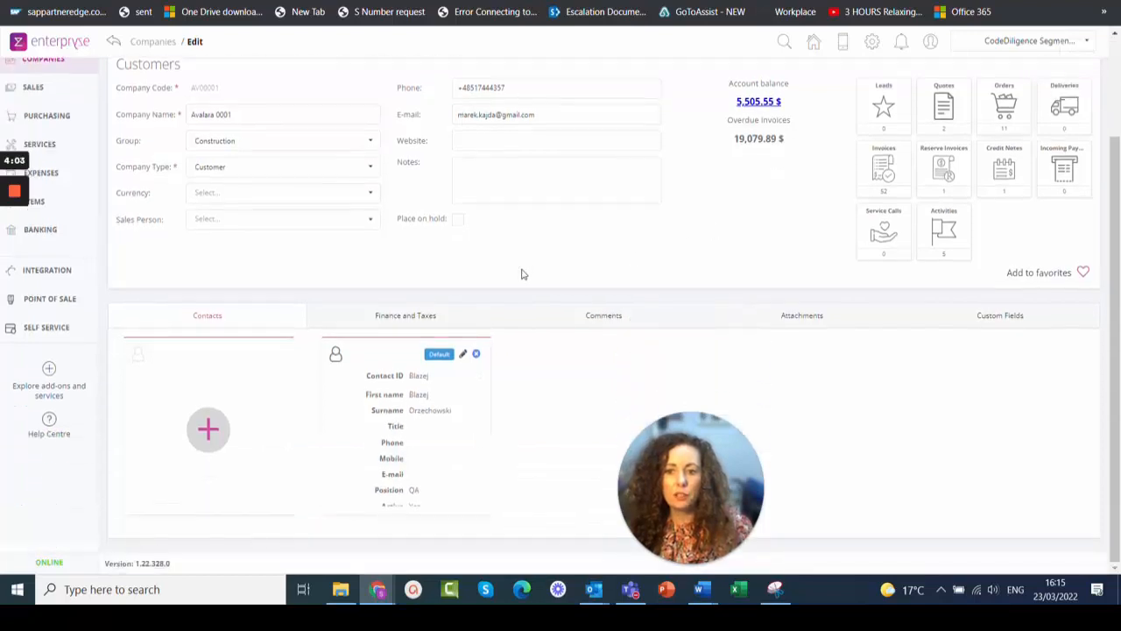
left_click(436, 321)
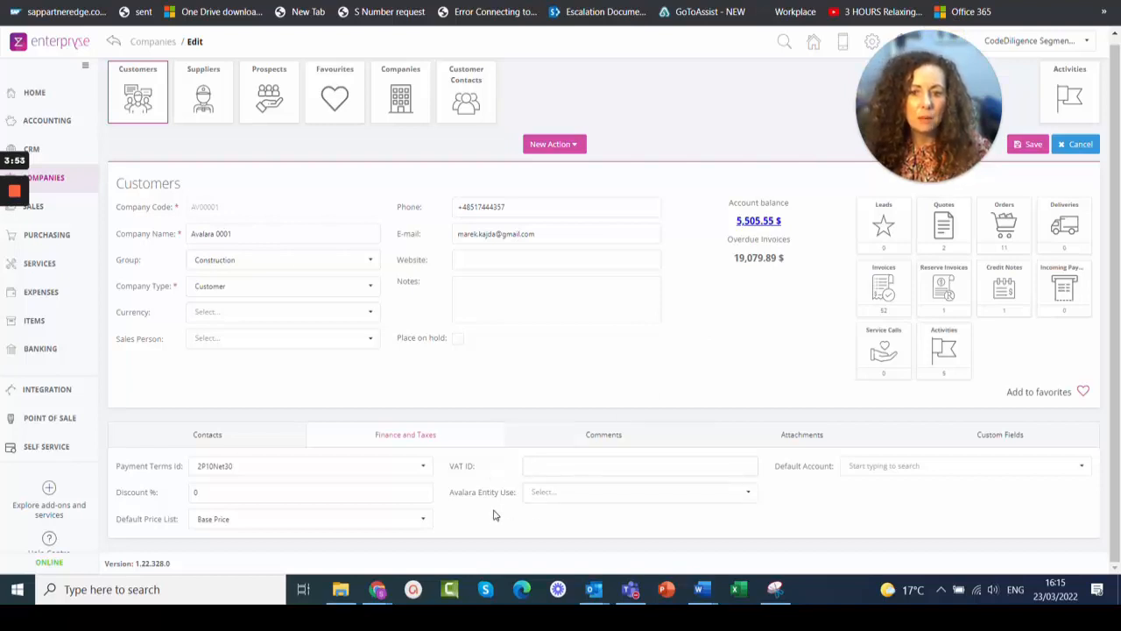
left_click(750, 497)
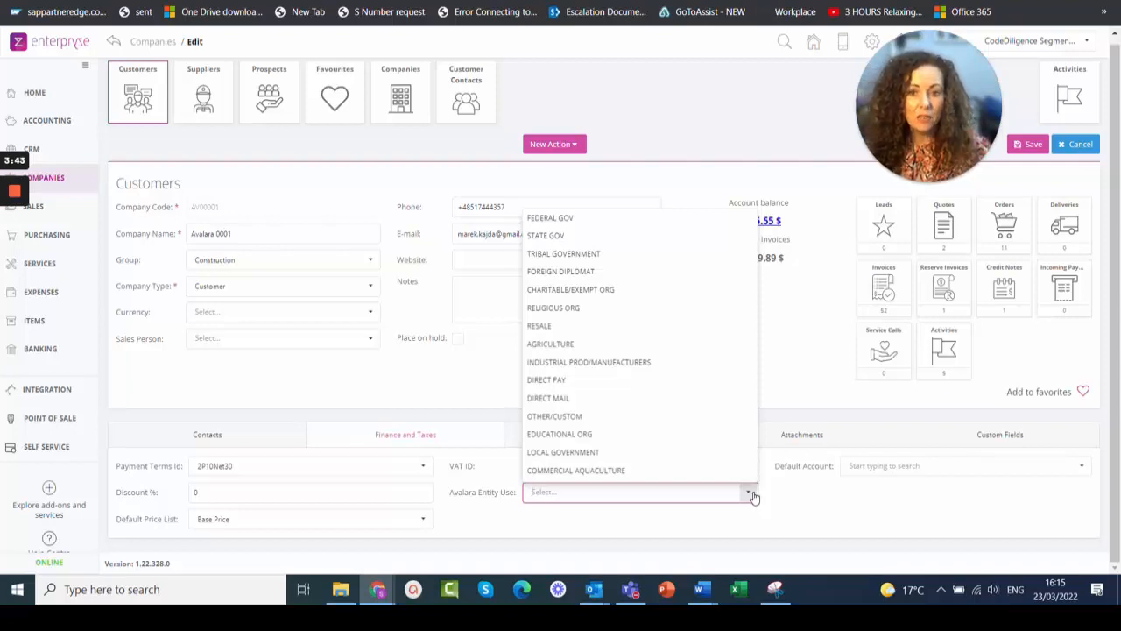
scroll(658, 352, "down", 1)
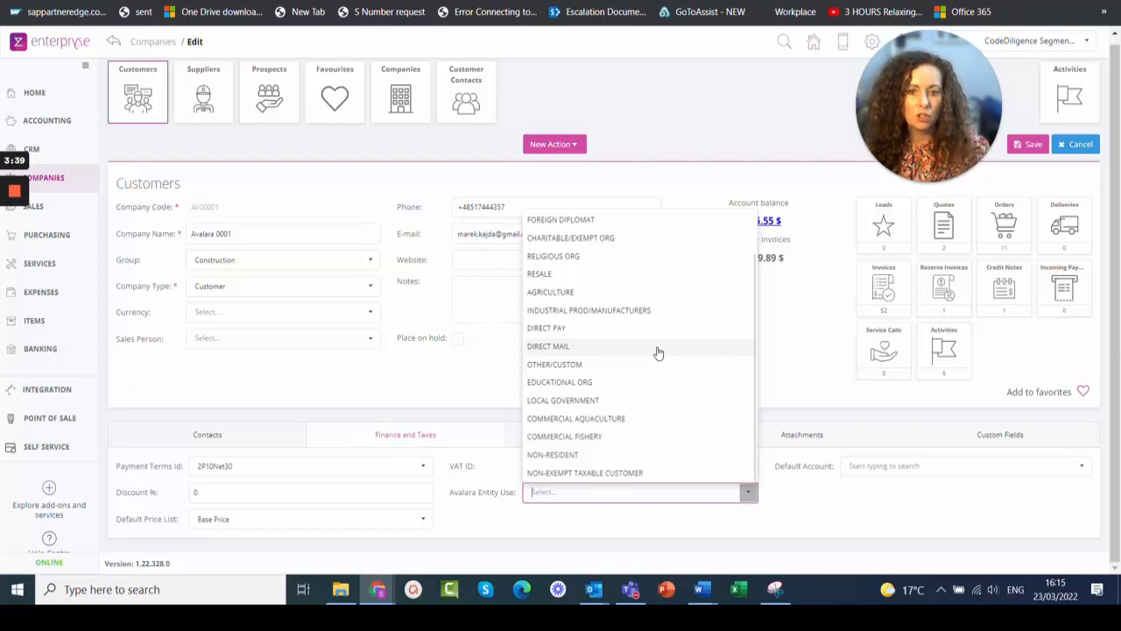
scroll(659, 352, "up", 1)
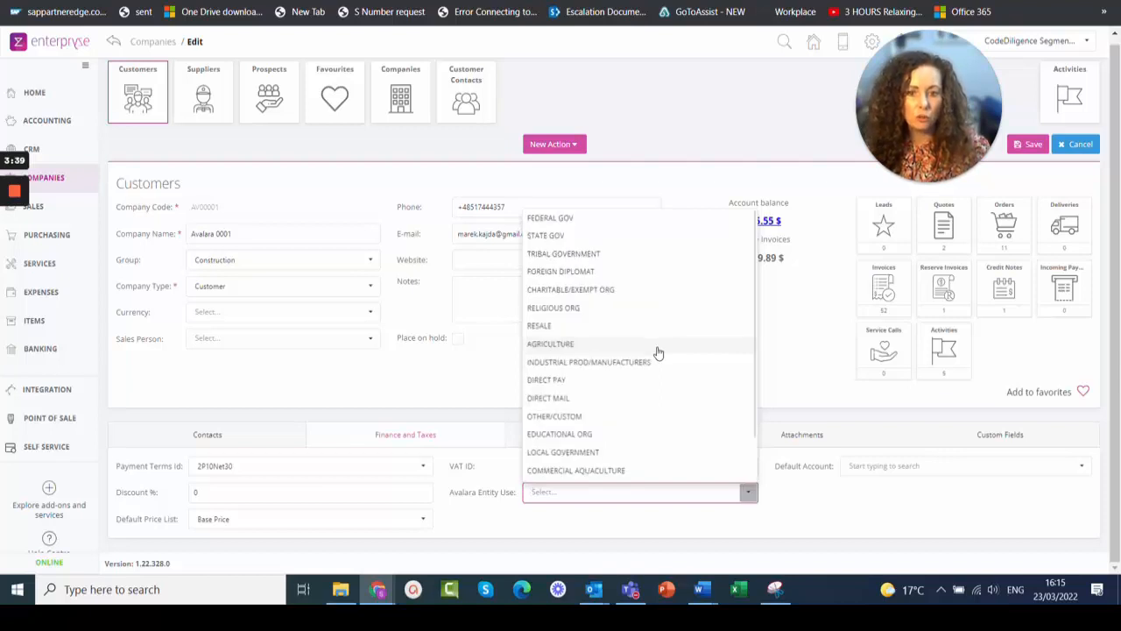
left_click(651, 104)
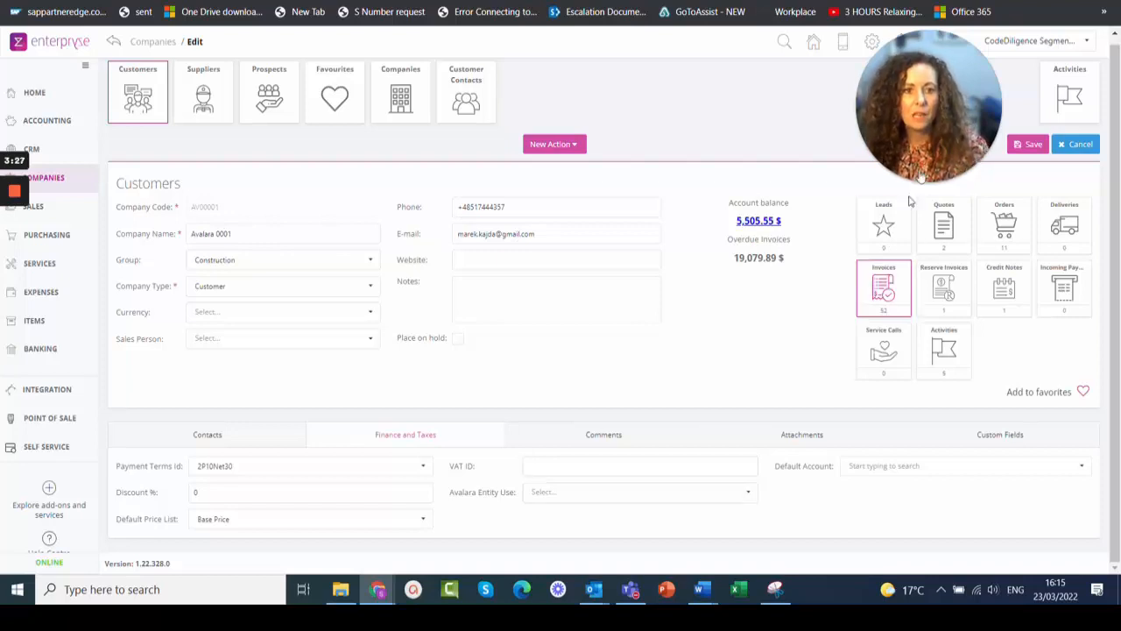
left_click(1025, 143)
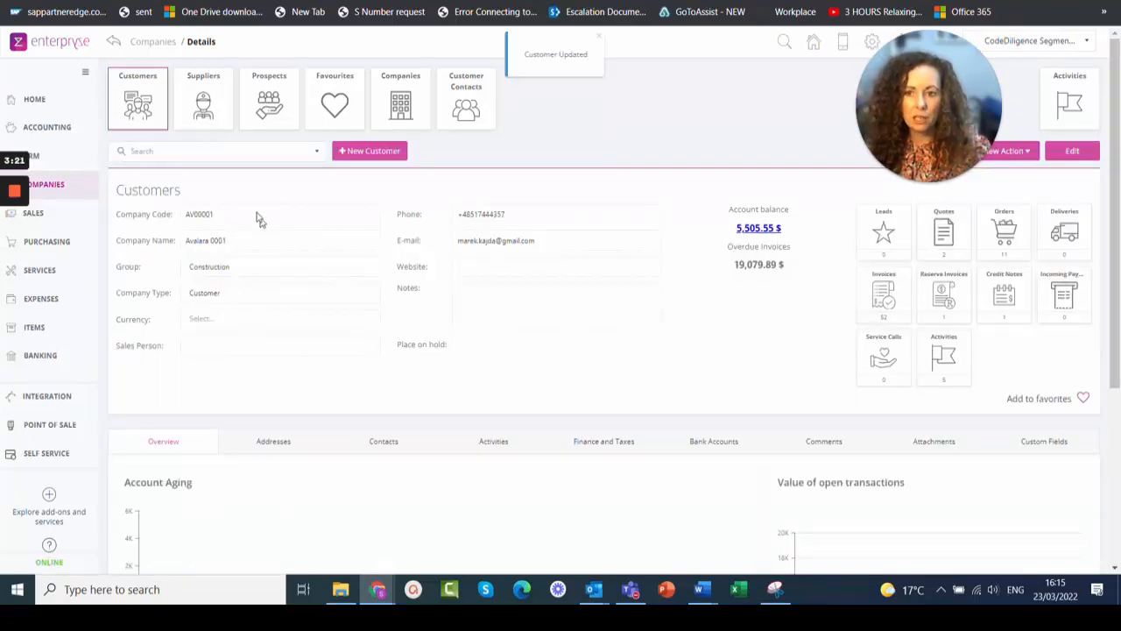
Step: Show the customer's addresses, inspect the default Bill To address in its edit form and close the form without saving
scroll(242, 293, "down", 3)
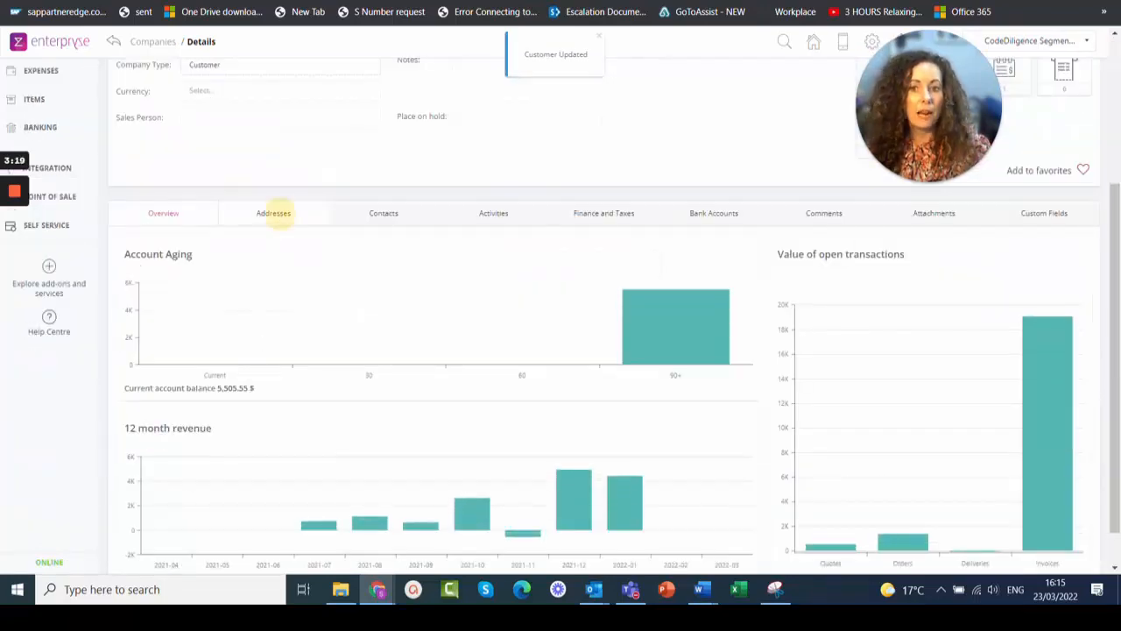
left_click(273, 213)
scroll(347, 469, "down", 1)
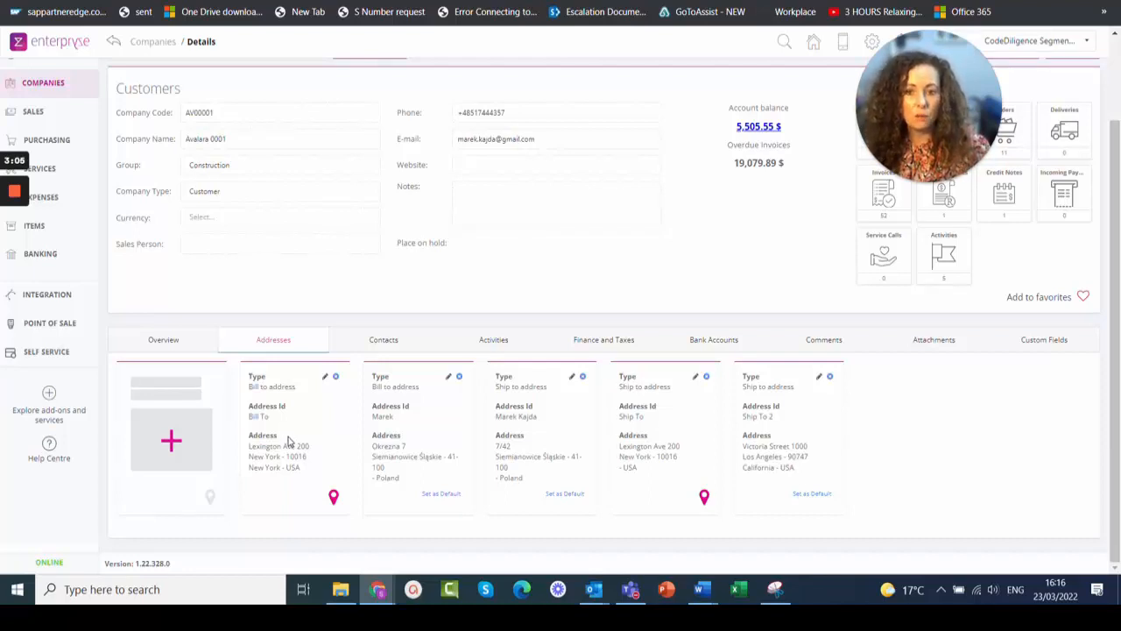
left_click(325, 377)
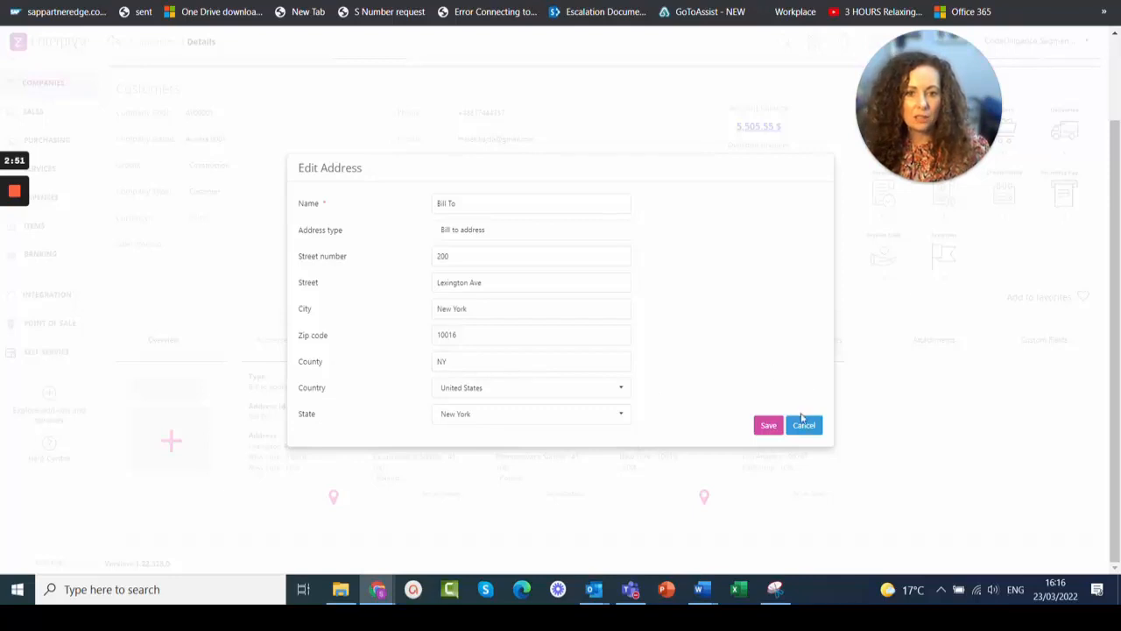
left_click(803, 427)
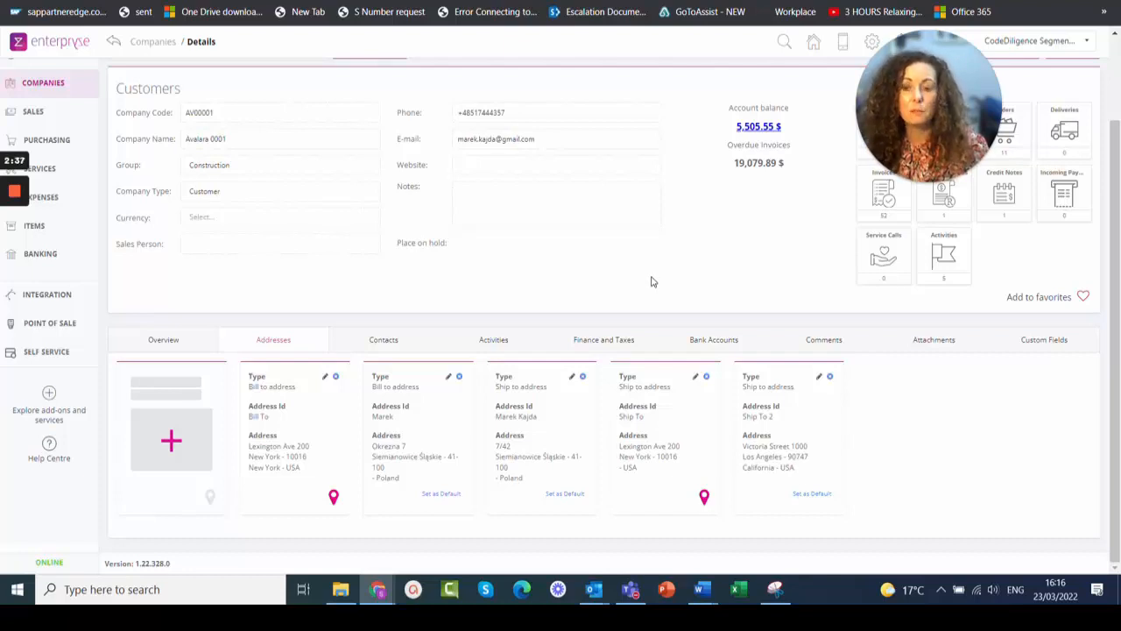
Step: Open item Test Avalara's tax details for editing and review the Avalara type options without choosing a different one
scroll(651, 282, "up", 2)
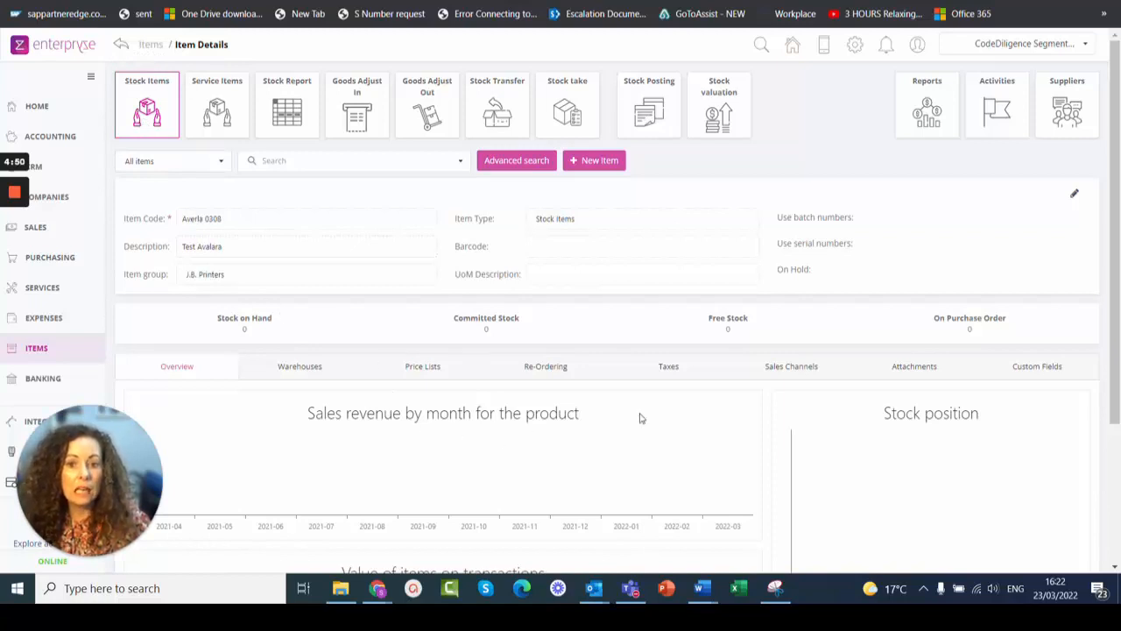
left_click(670, 371)
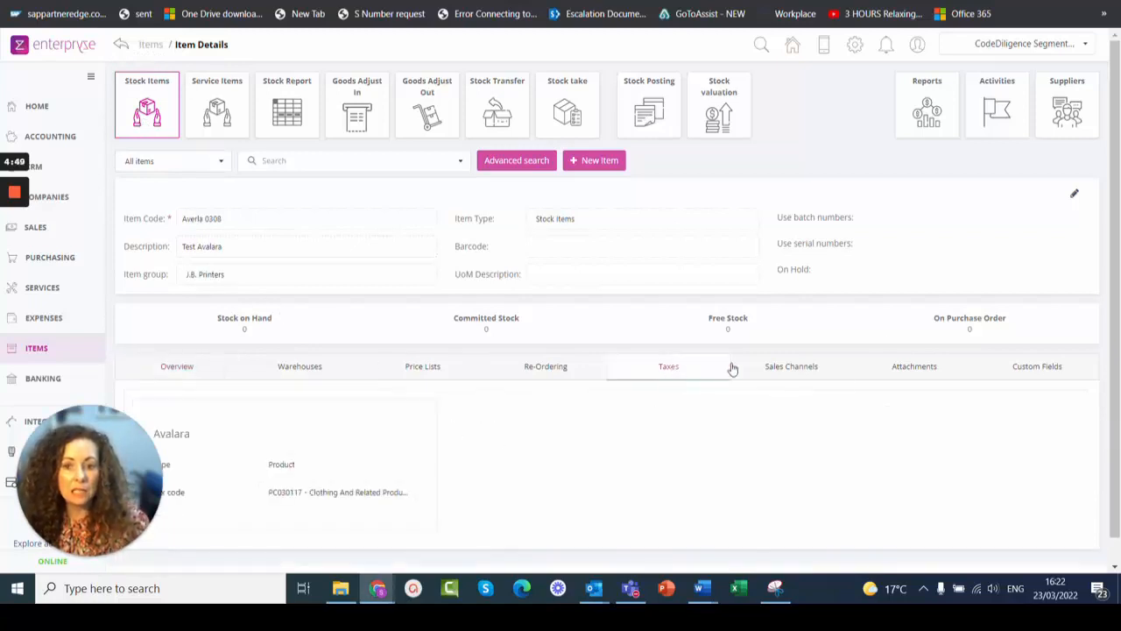
left_click(1075, 197)
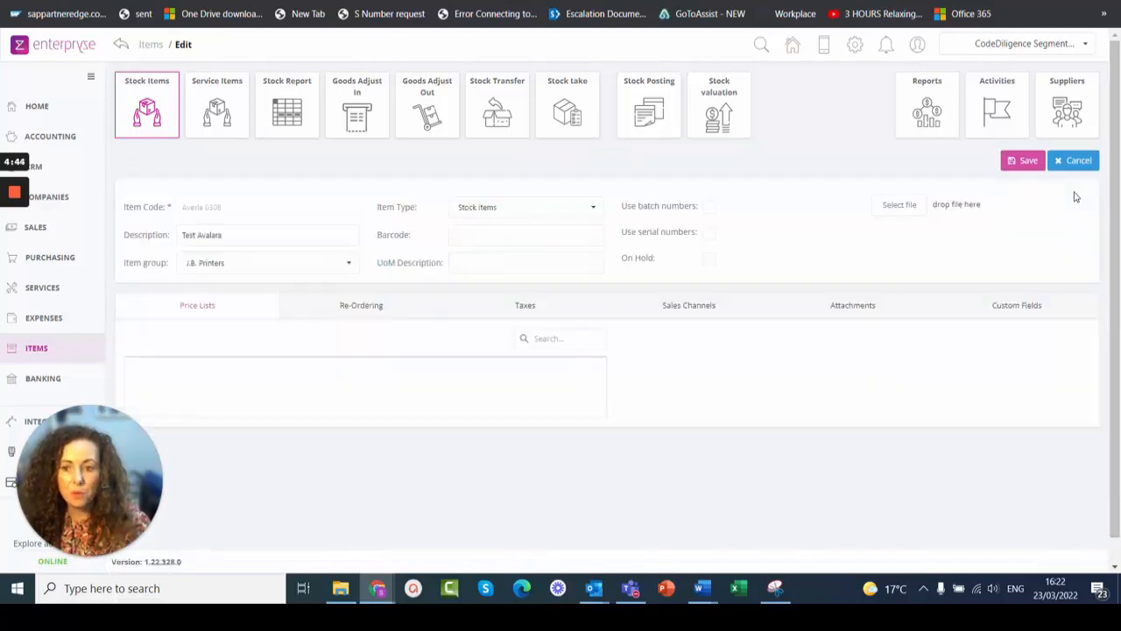
left_click(536, 308)
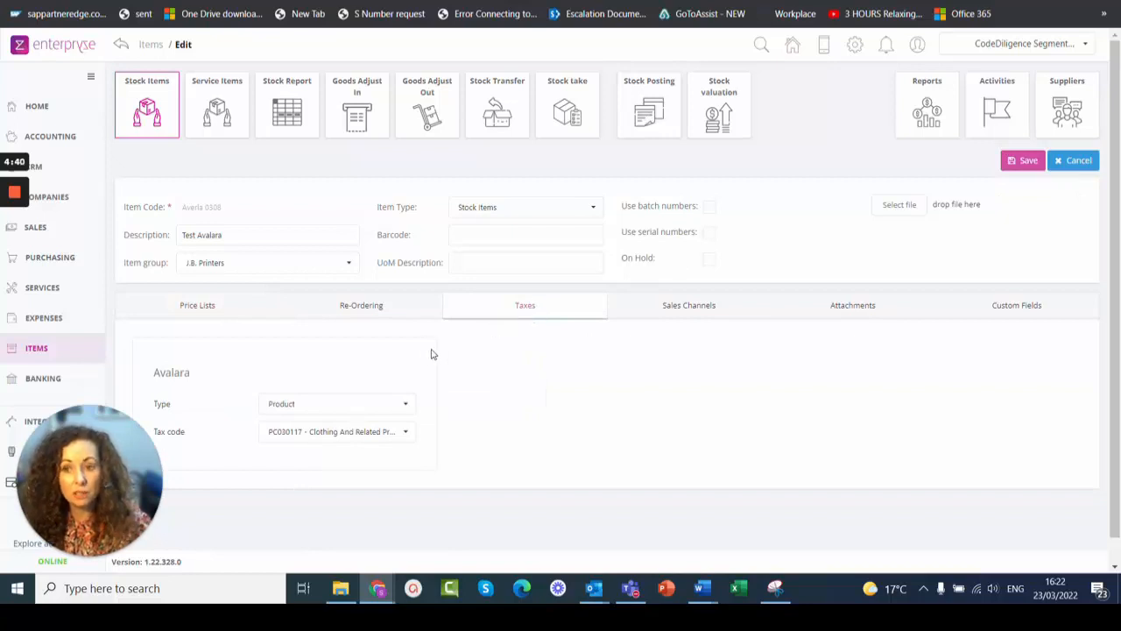
left_click(317, 409)
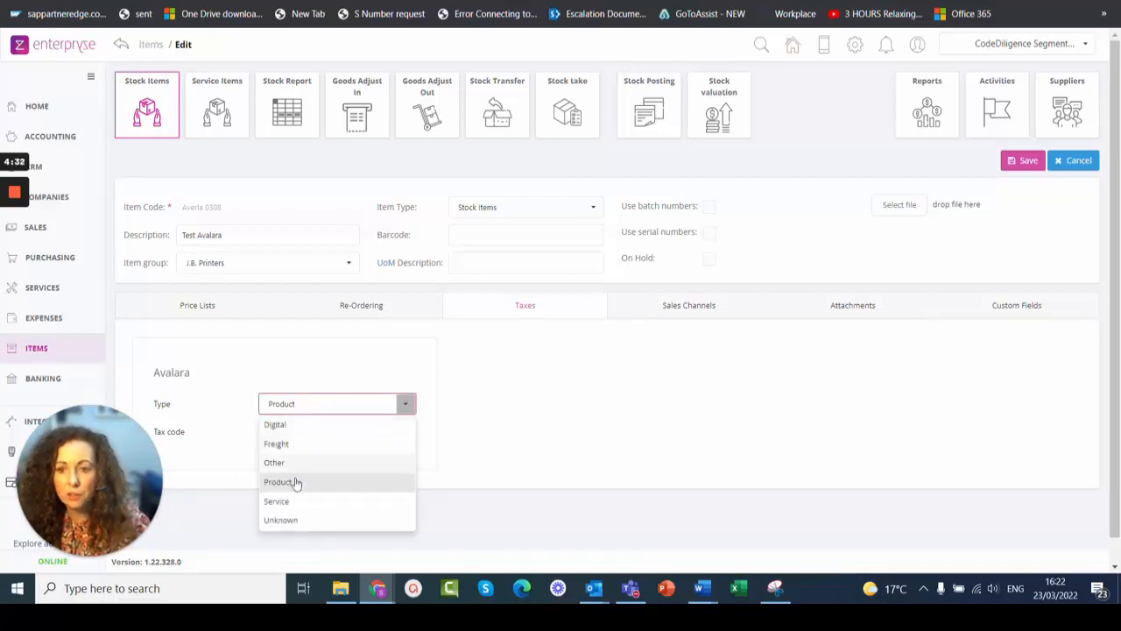
left_click(504, 393)
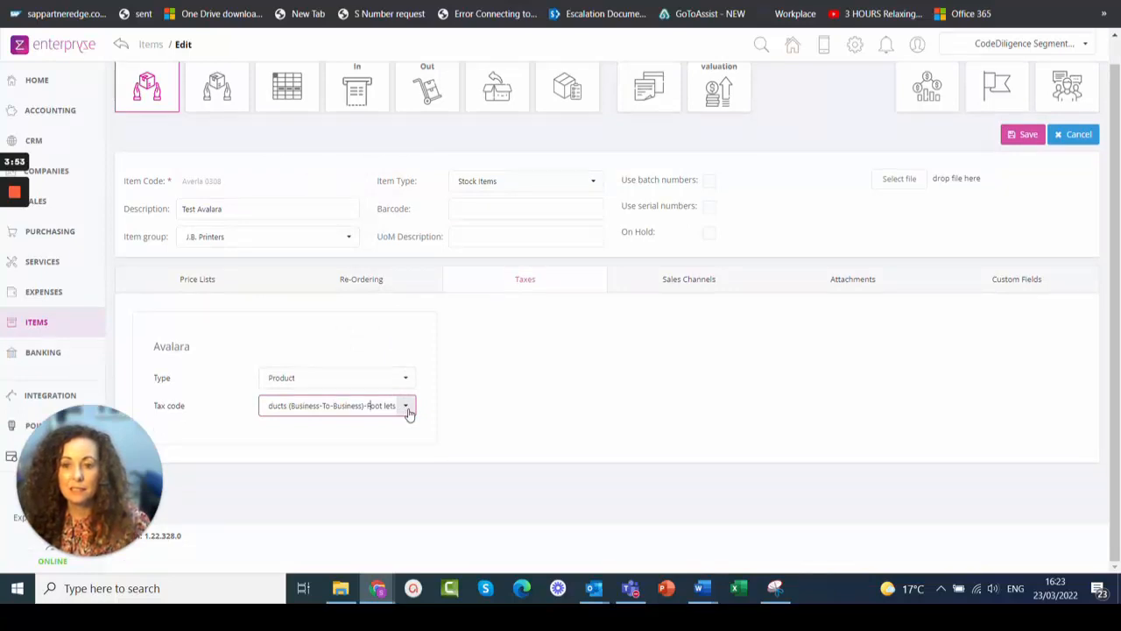
Step: Browse the available Avalara tax codes for the Test Avalara item and close the list without choosing one
left_click(406, 407)
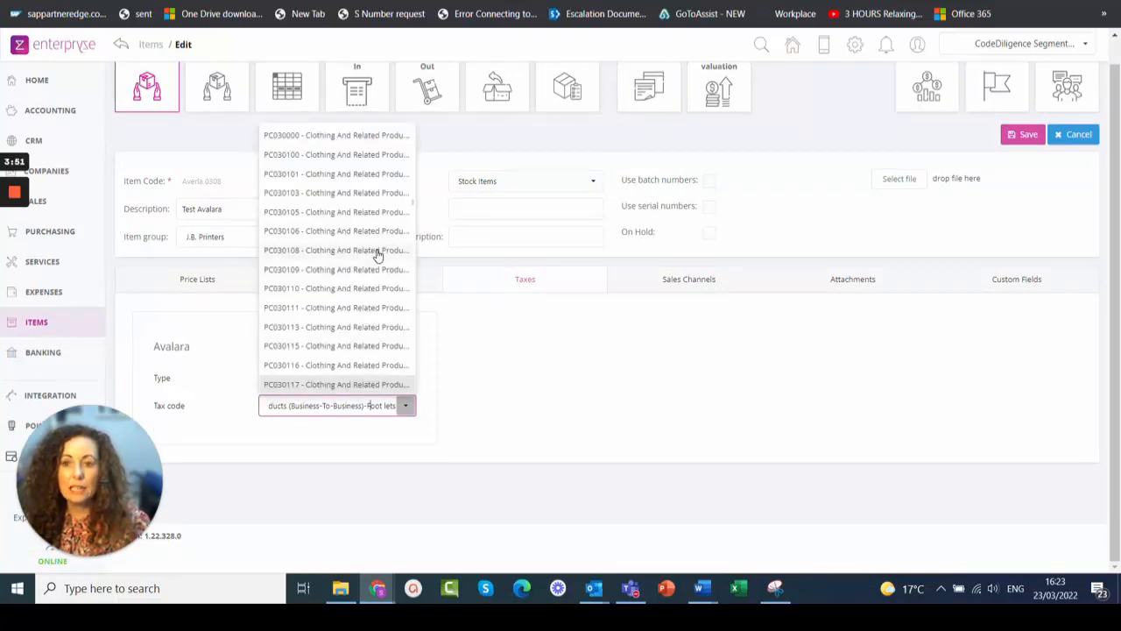
scroll(377, 254, "up", 10)
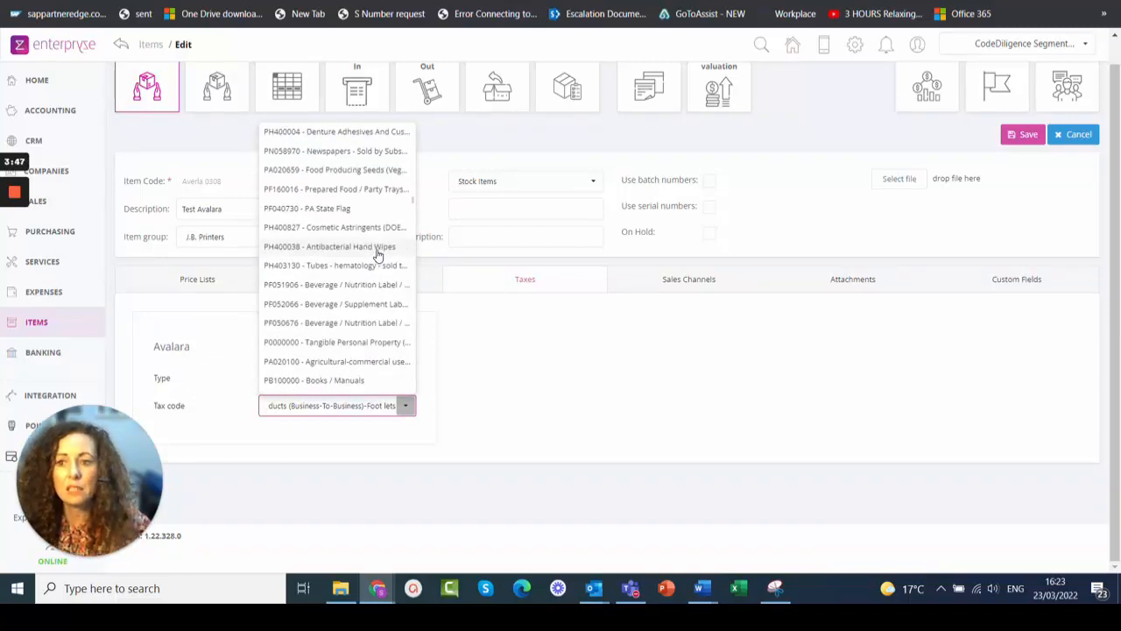
scroll(377, 254, "up", 10)
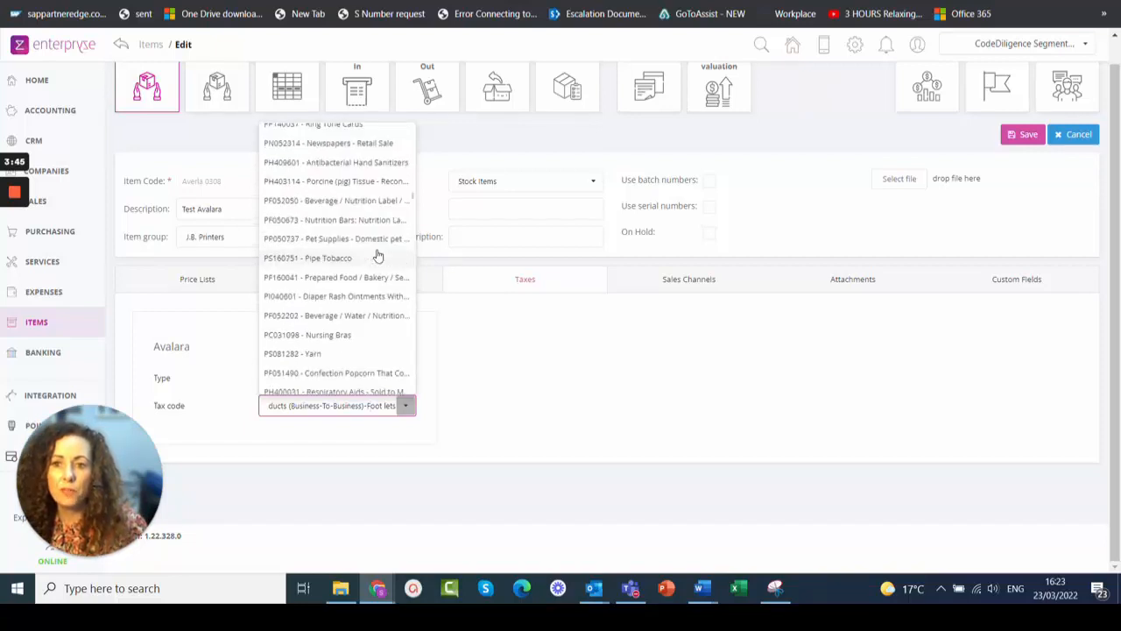
scroll(379, 255, "up", 5)
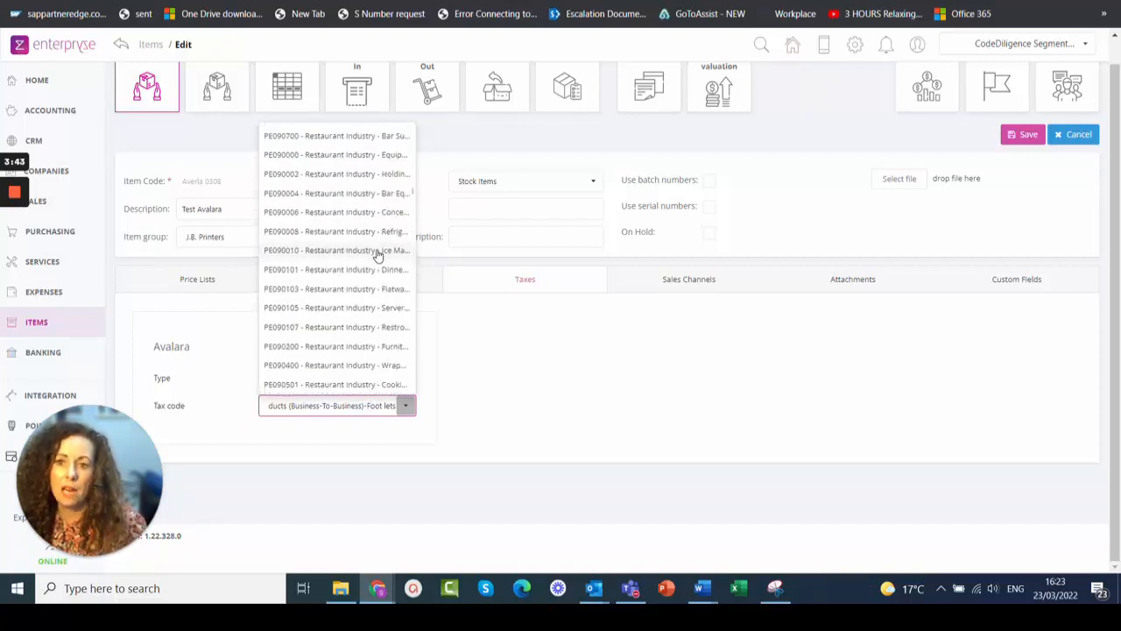
scroll(378, 255, "up", 5)
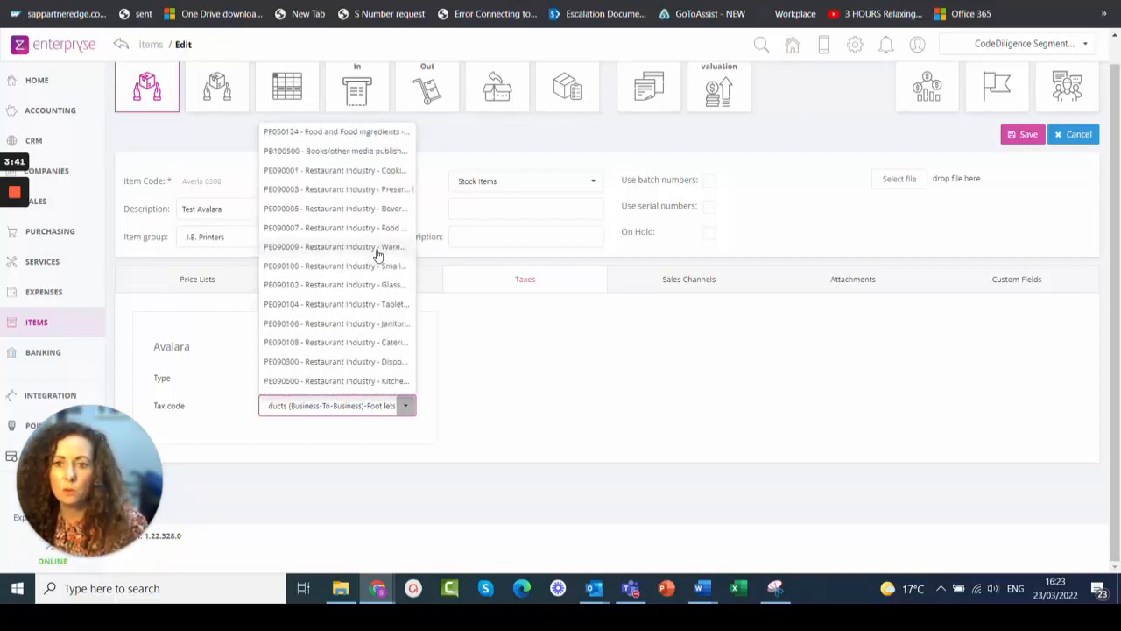
scroll(340, 224, "up", 8)
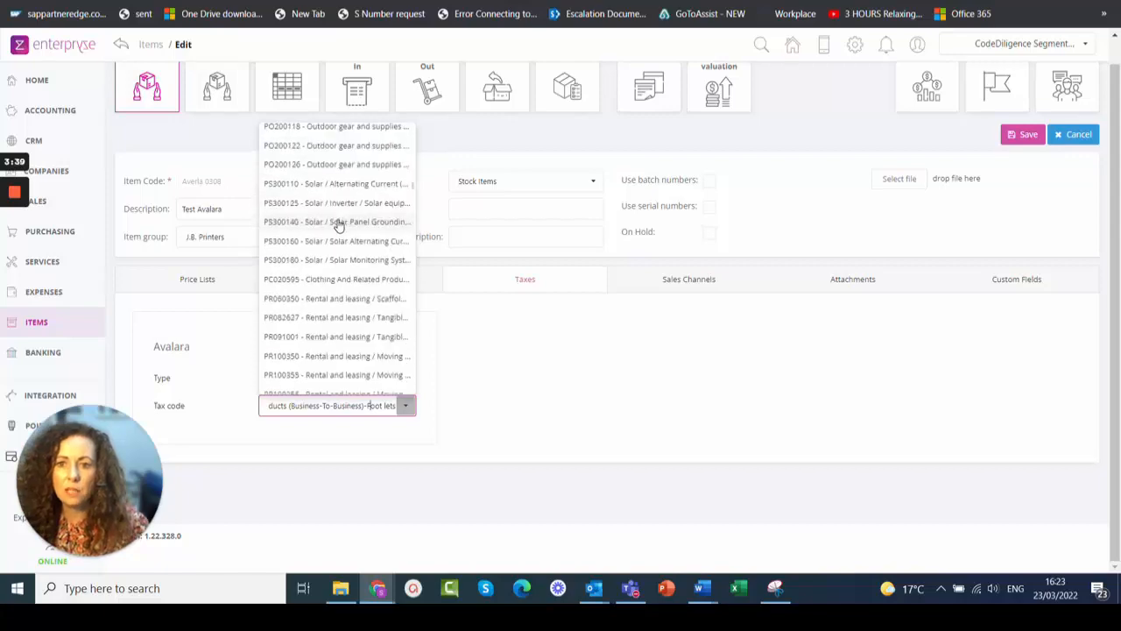
scroll(340, 225, "up", 10)
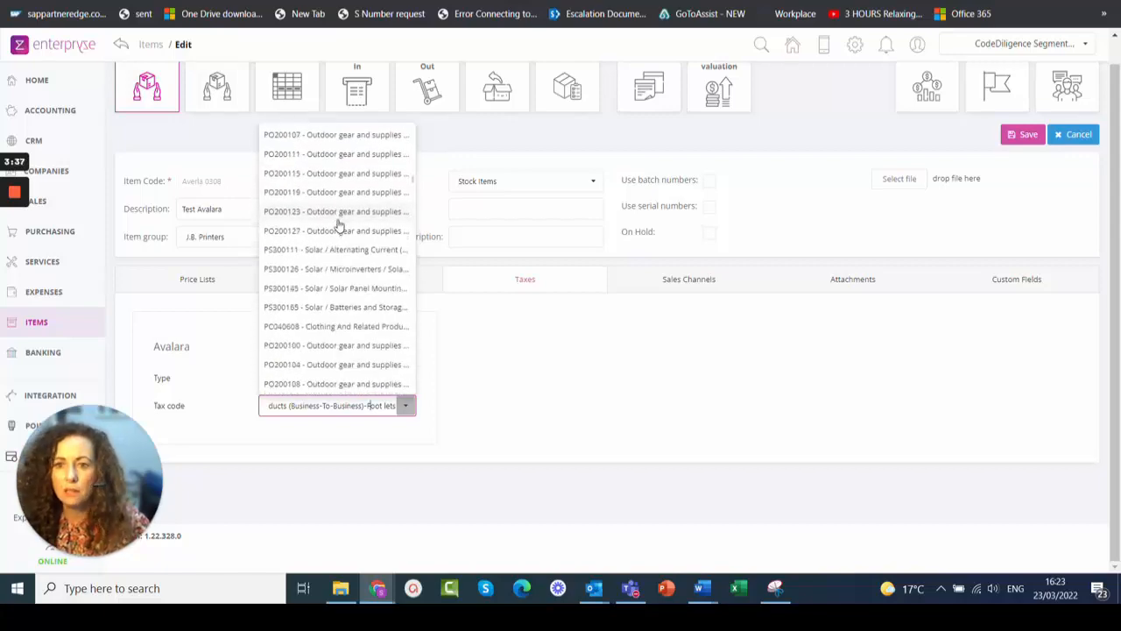
scroll(340, 224, "up", 10)
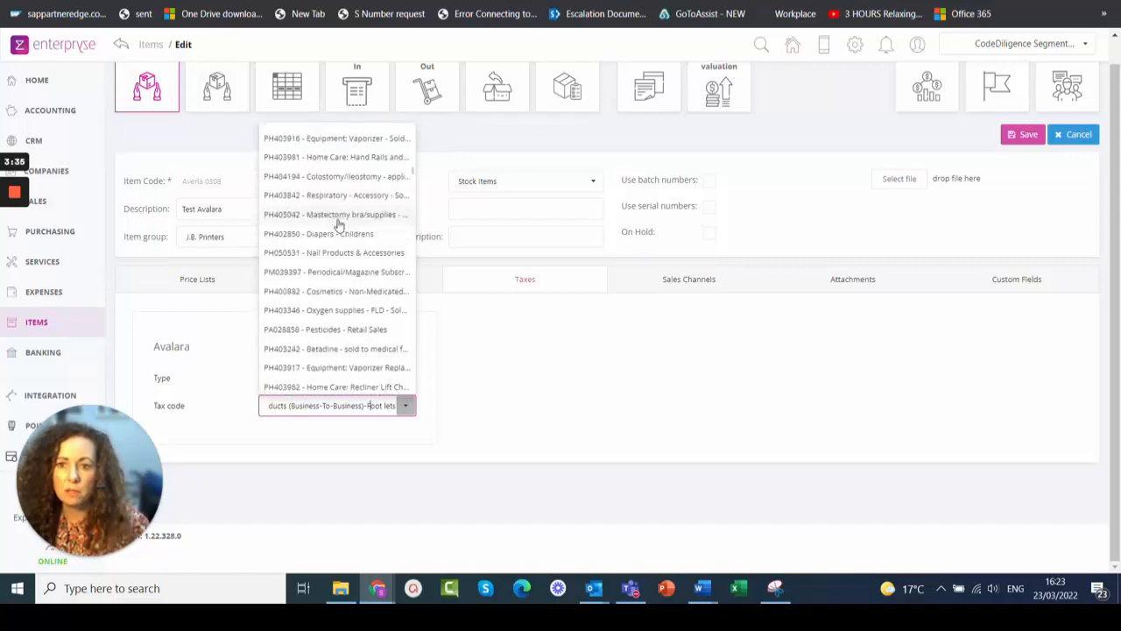
scroll(340, 224, "up", 6)
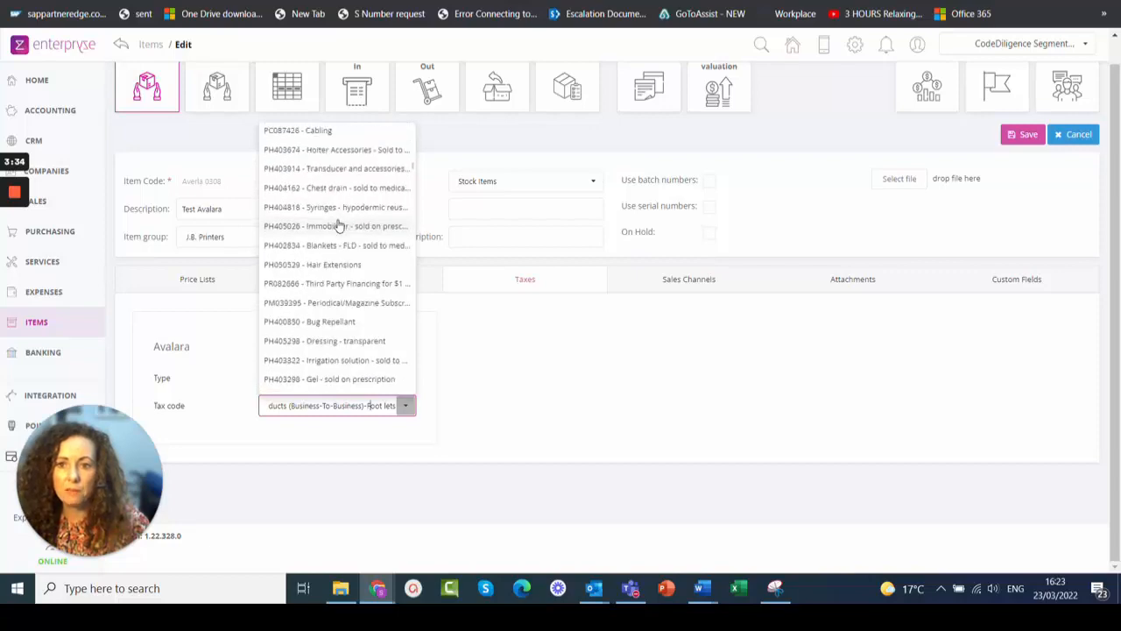
left_click(524, 401)
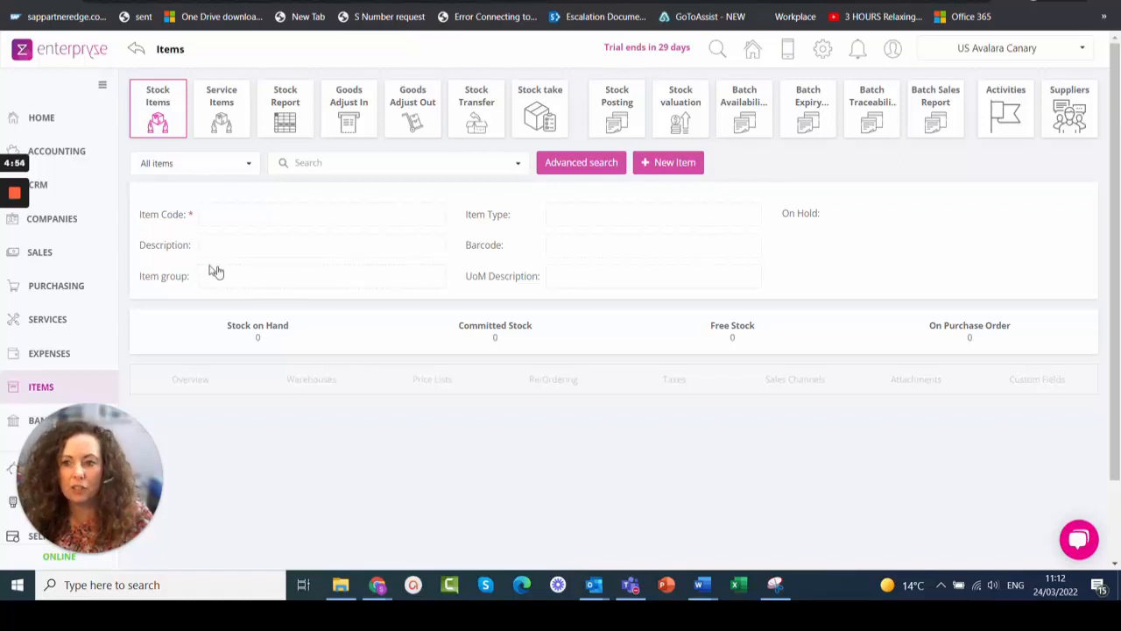
Step: Create a new service-type sales invoice and select Avalara Customer as its customer
left_click(60, 267)
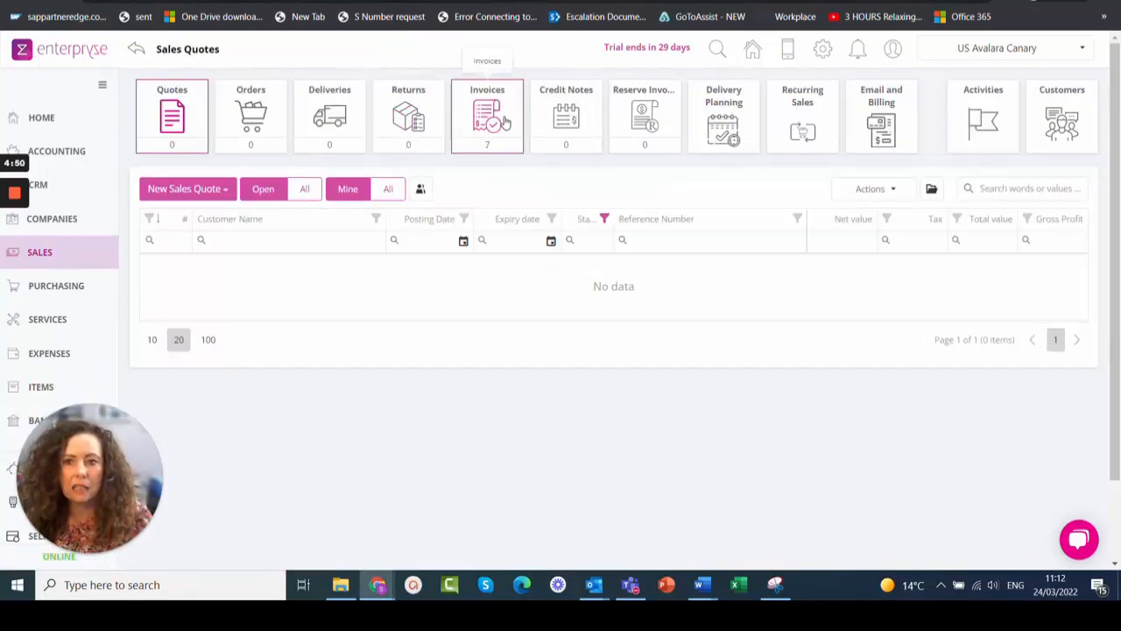
left_click(501, 125)
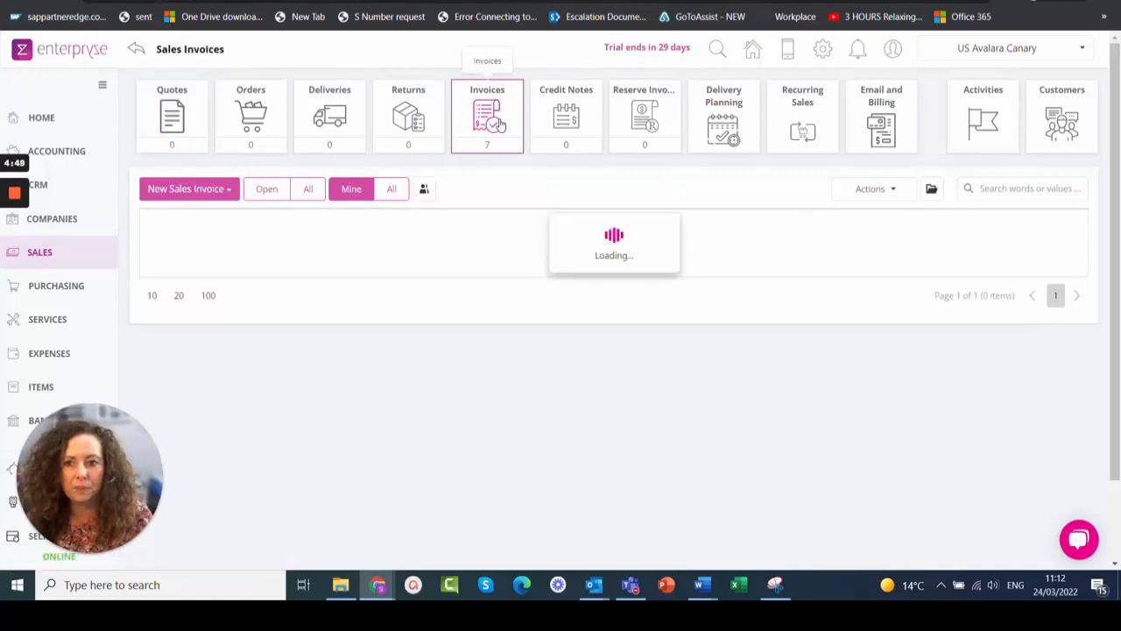
left_click(192, 190)
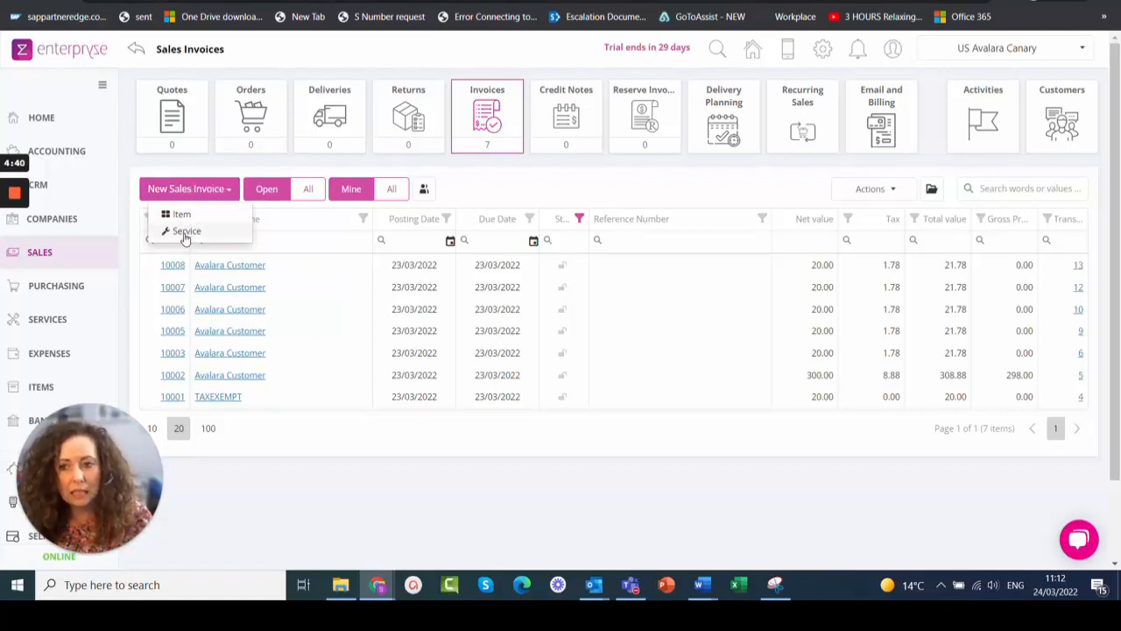
left_click(185, 233)
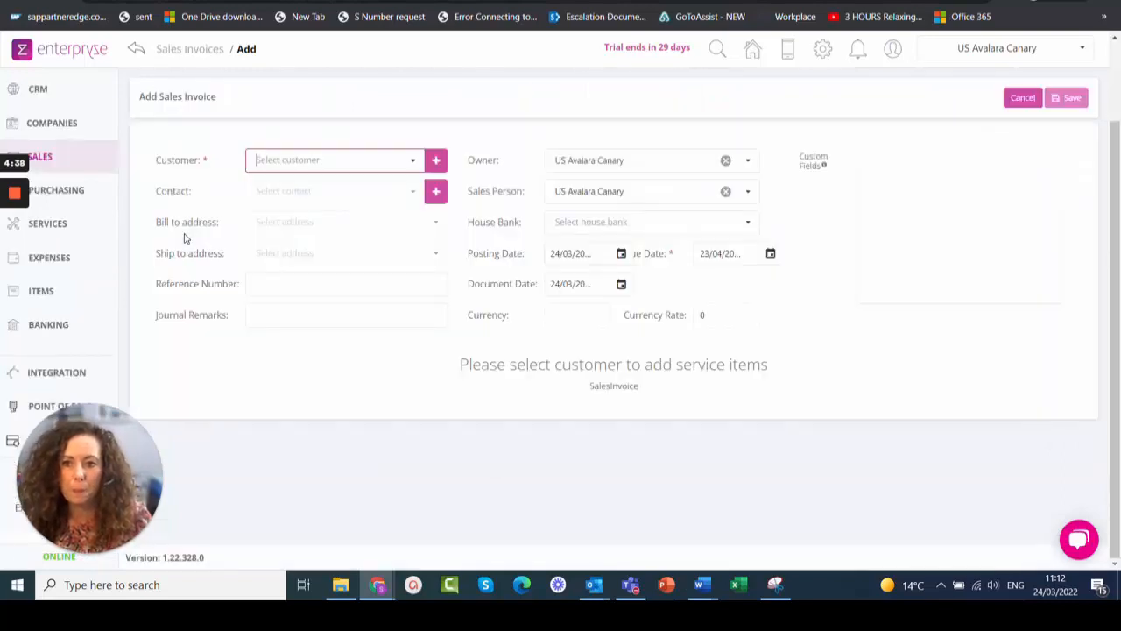
left_click(411, 161)
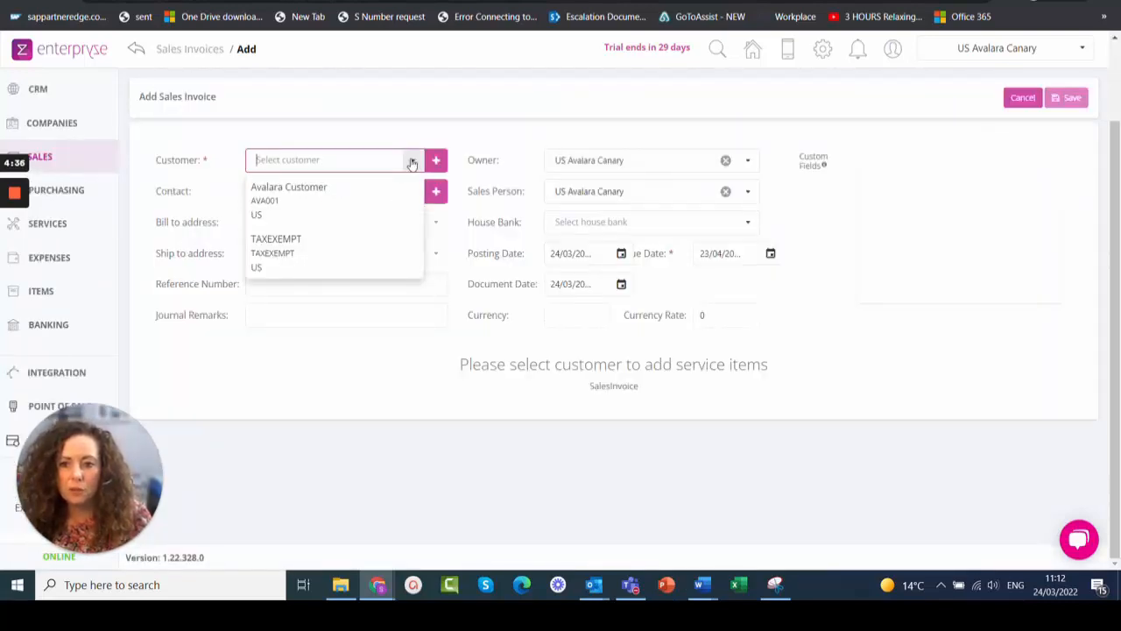
left_click(319, 209)
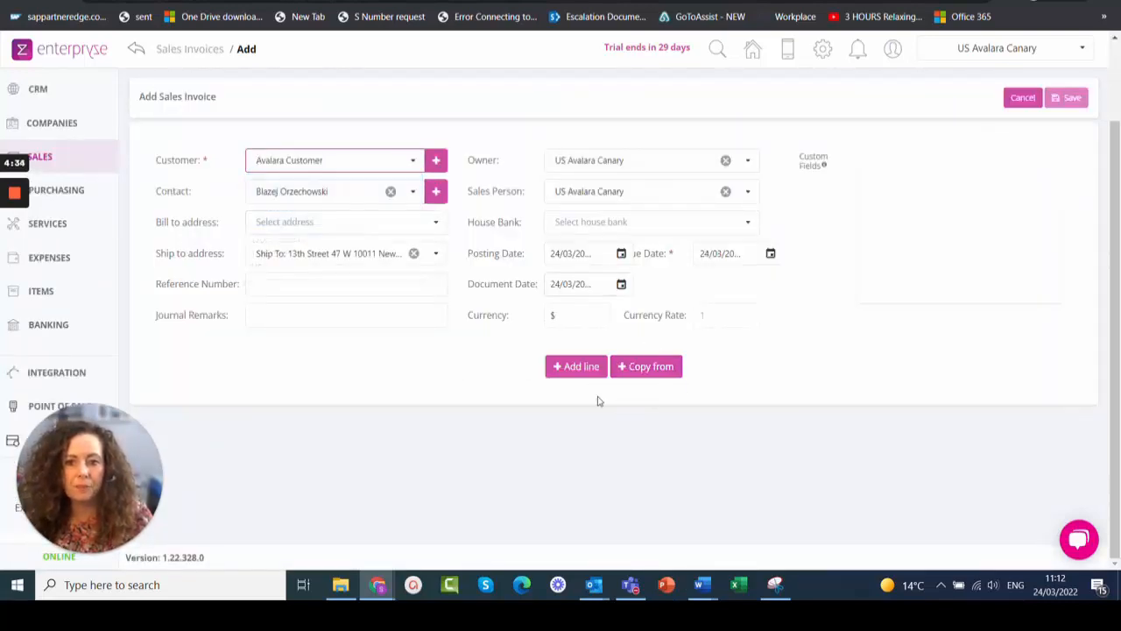
Step: Add a Service item line with Avalara tax code Food & Food Ingredients - Food Items used in brewing or making alcoholic beverages
left_click(576, 366)
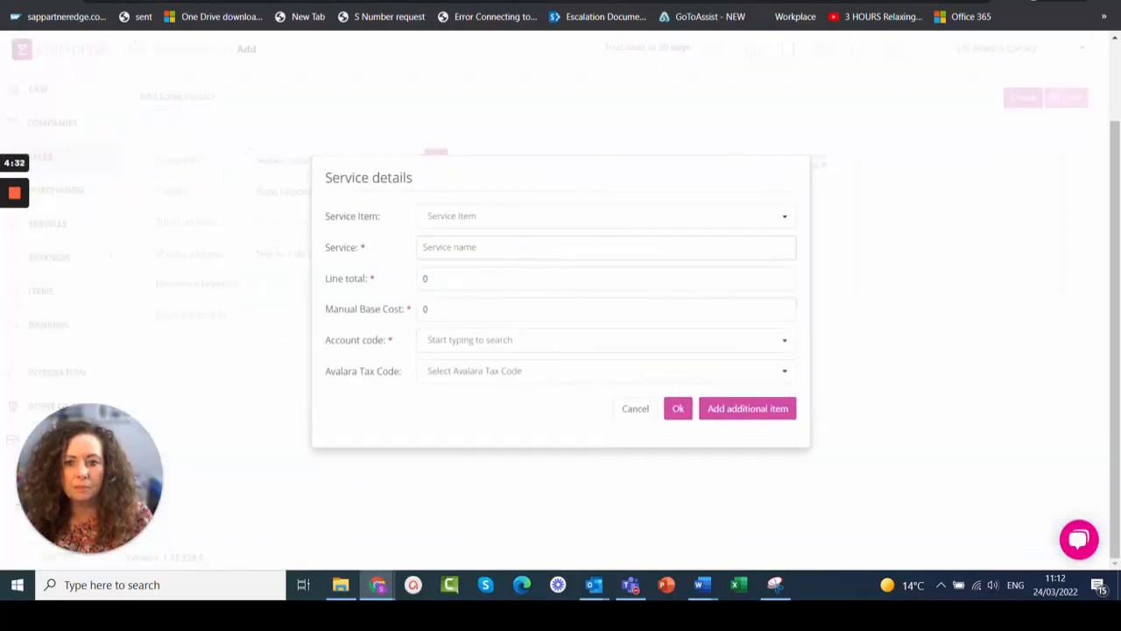
left_click(464, 216)
left_click(463, 245)
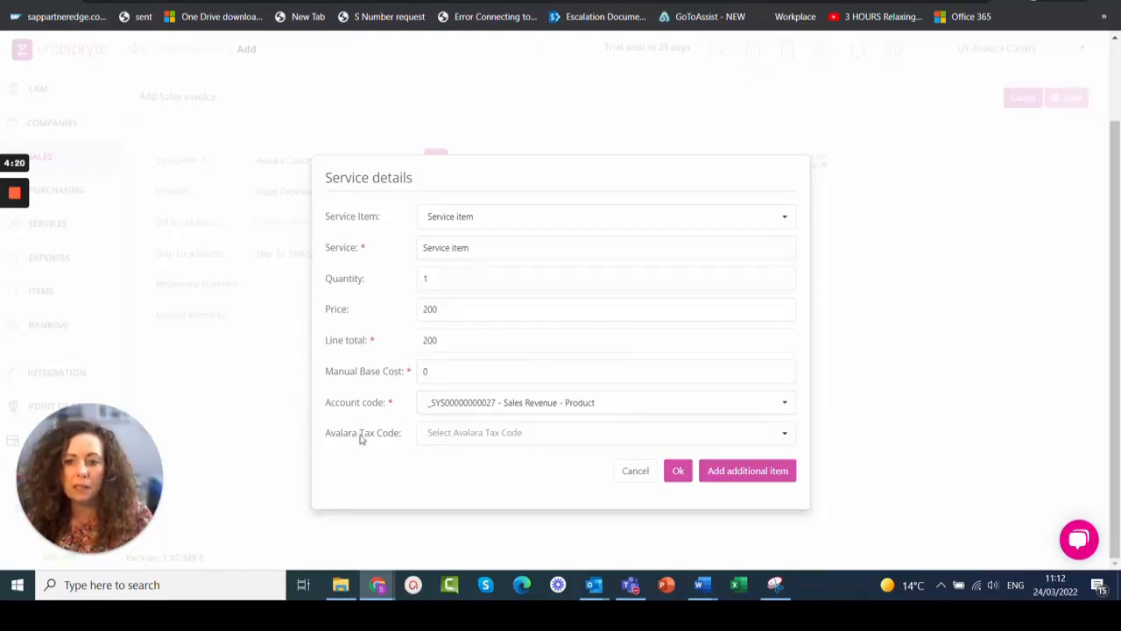
left_click(784, 433)
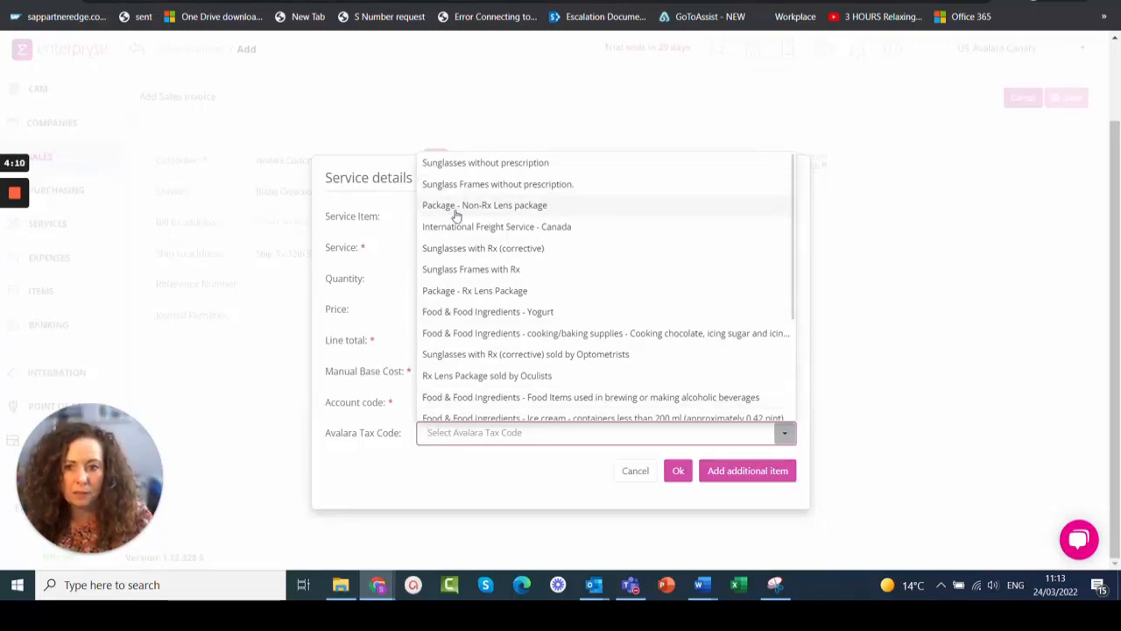
left_click(458, 397)
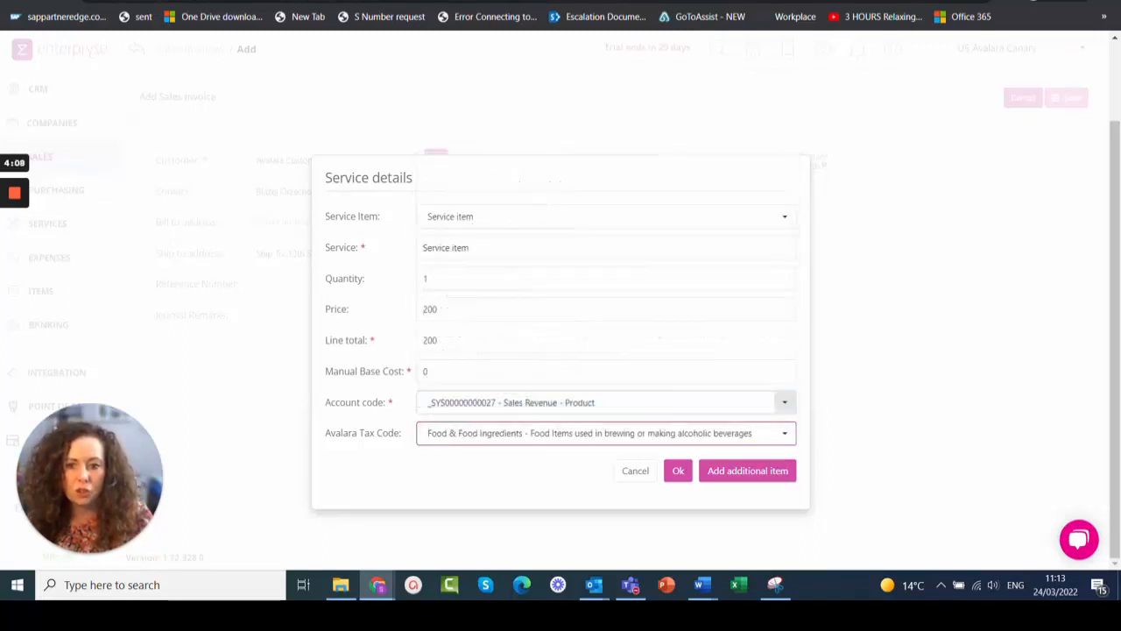
left_click(676, 471)
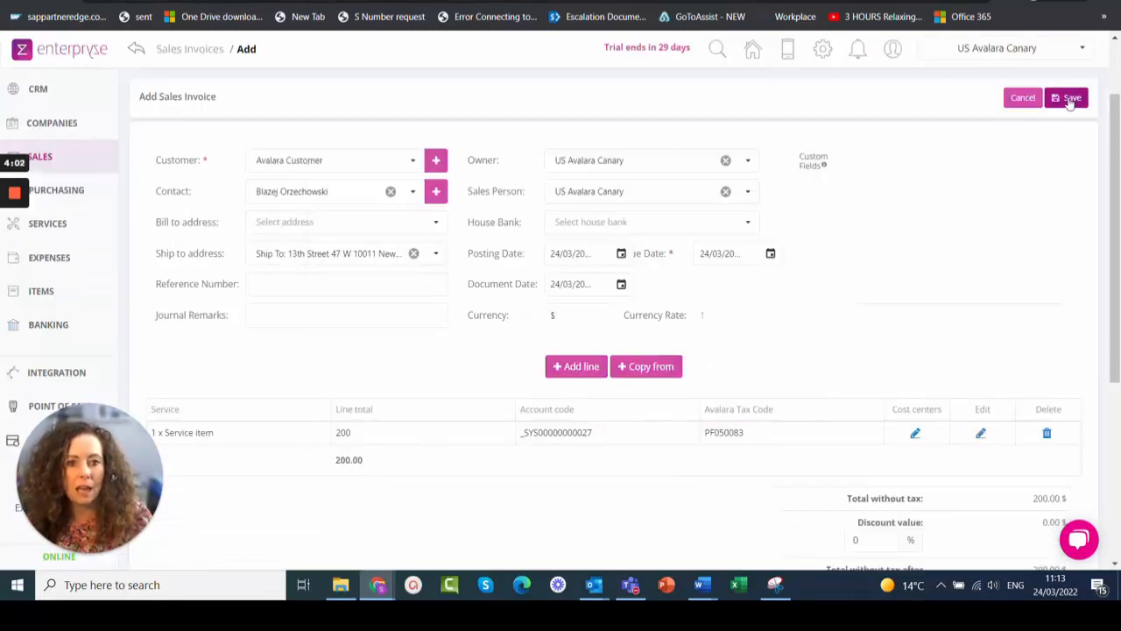
Step: Save the service invoice without emailing it and return to the list of sales invoices
left_click(1069, 100)
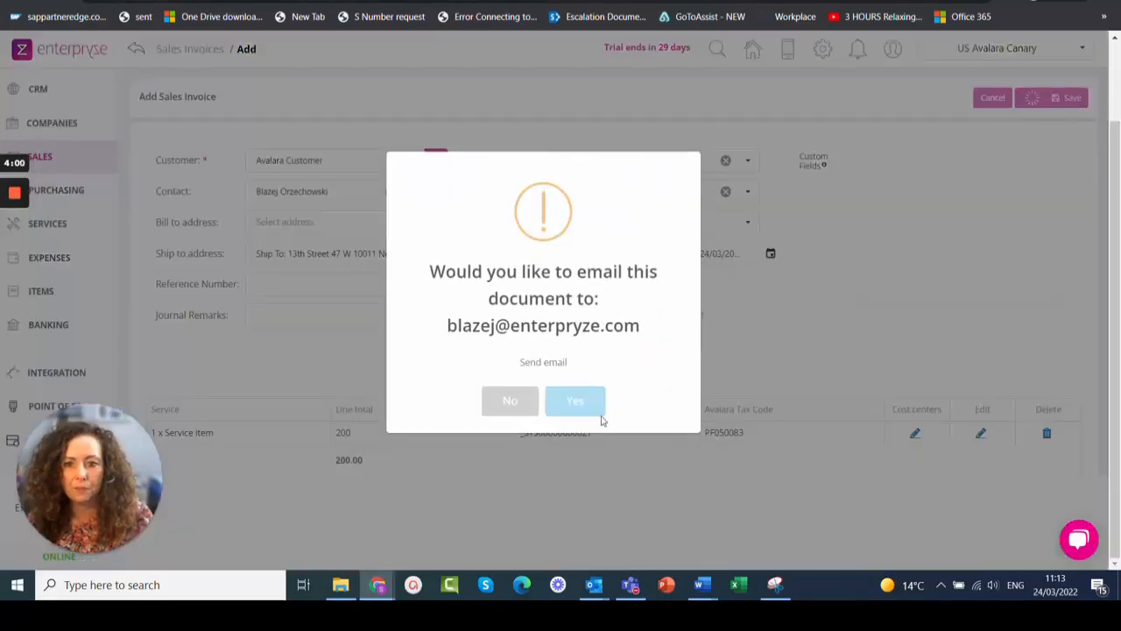
left_click(516, 406)
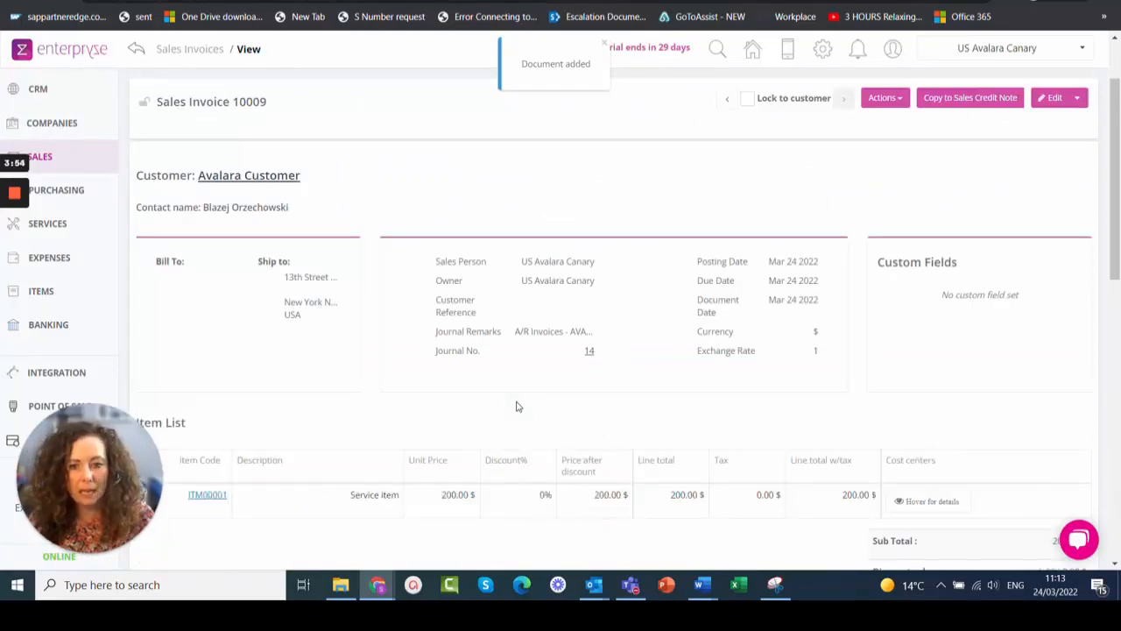
left_click(52, 168)
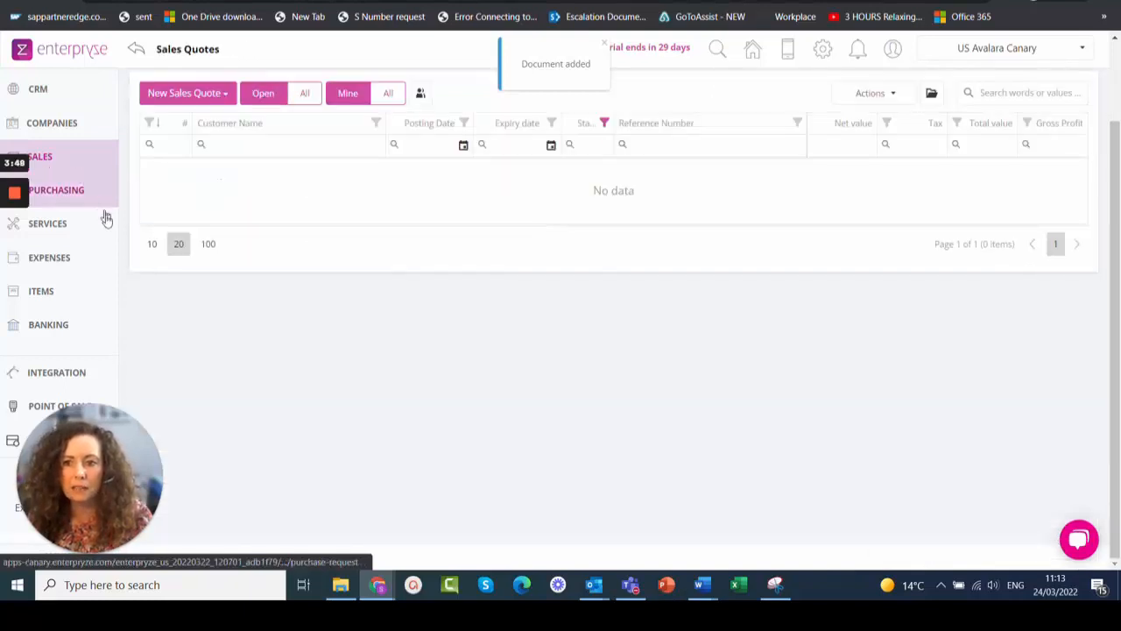
left_click(479, 121)
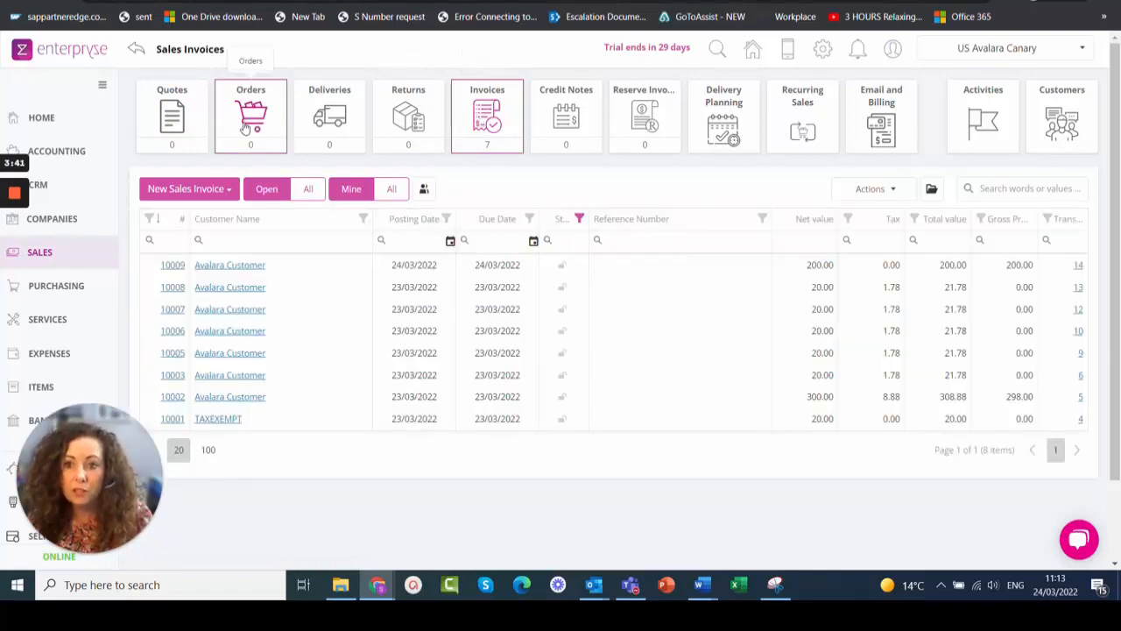
Step: Create a new item-type sales invoice and select Avalara Customer as its customer
left_click(230, 190)
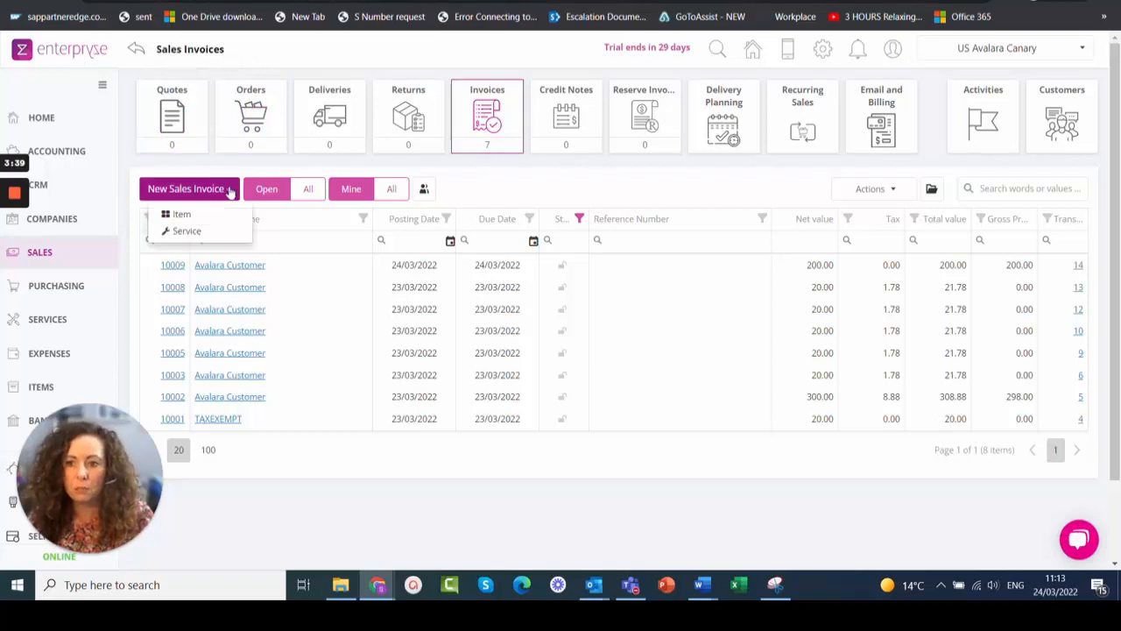
left_click(180, 219)
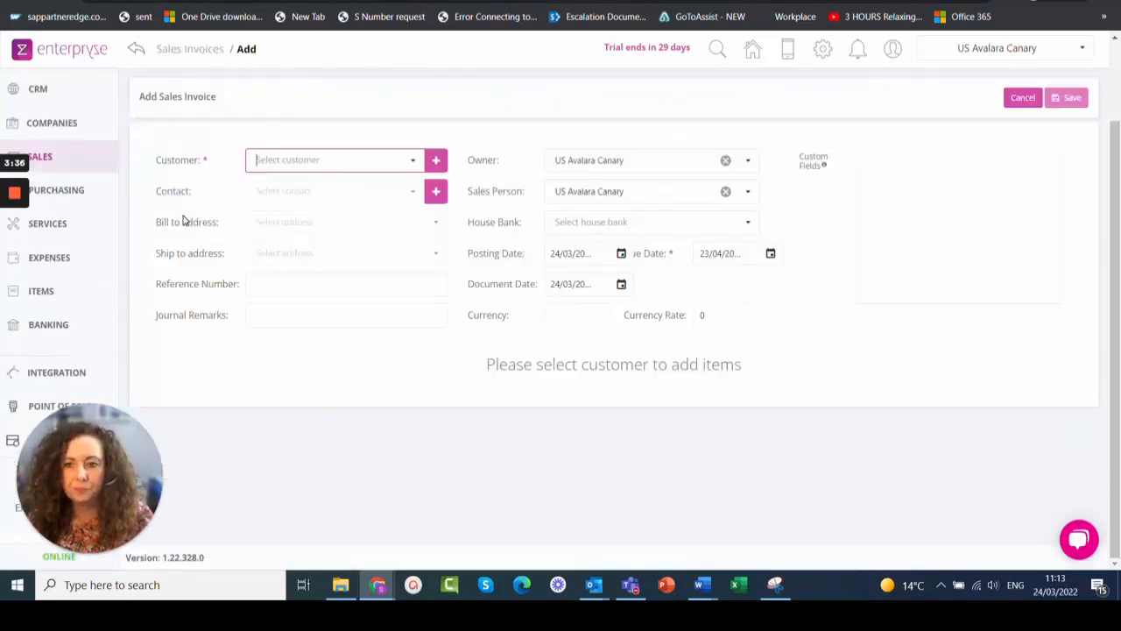
left_click(412, 161)
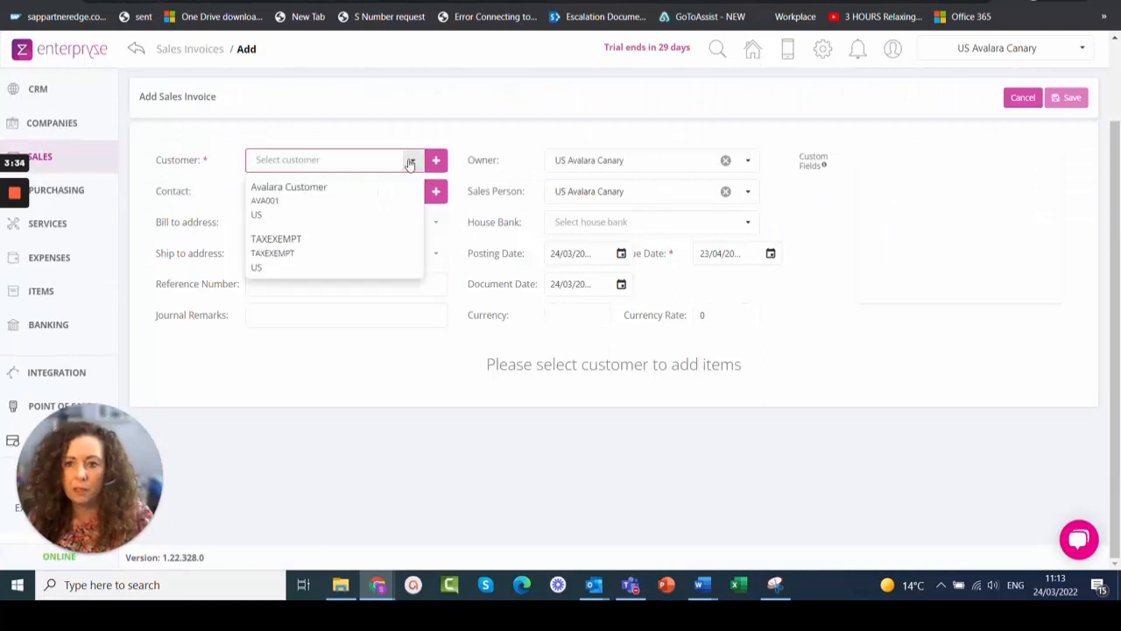
left_click(321, 196)
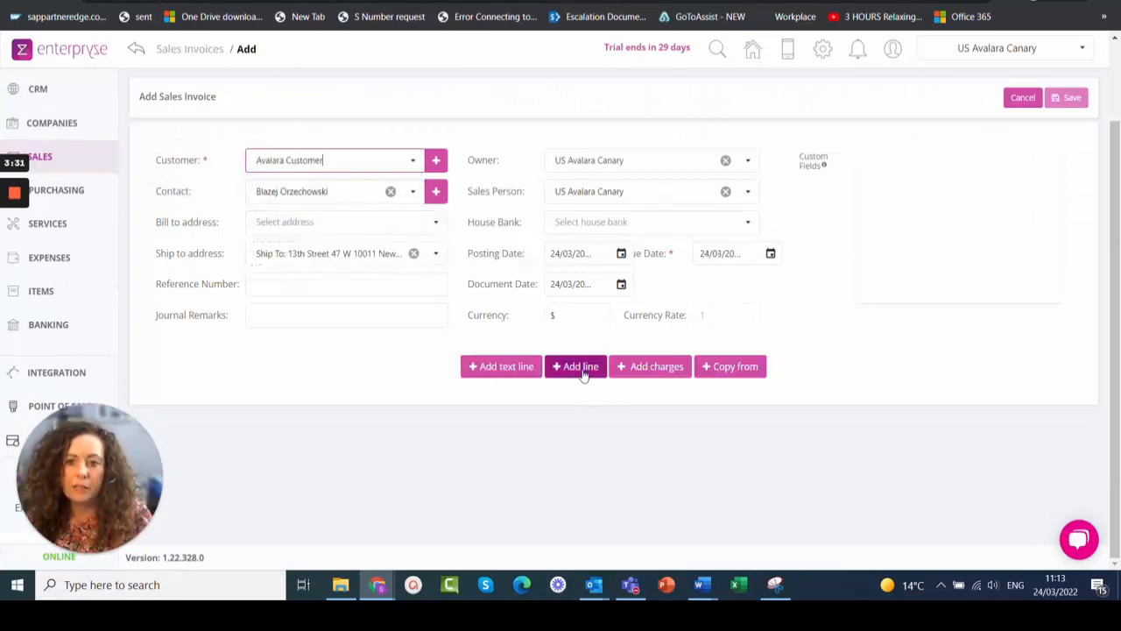
Step: Add Item01 to the sales invoice with a quantity of 1
left_click(581, 367)
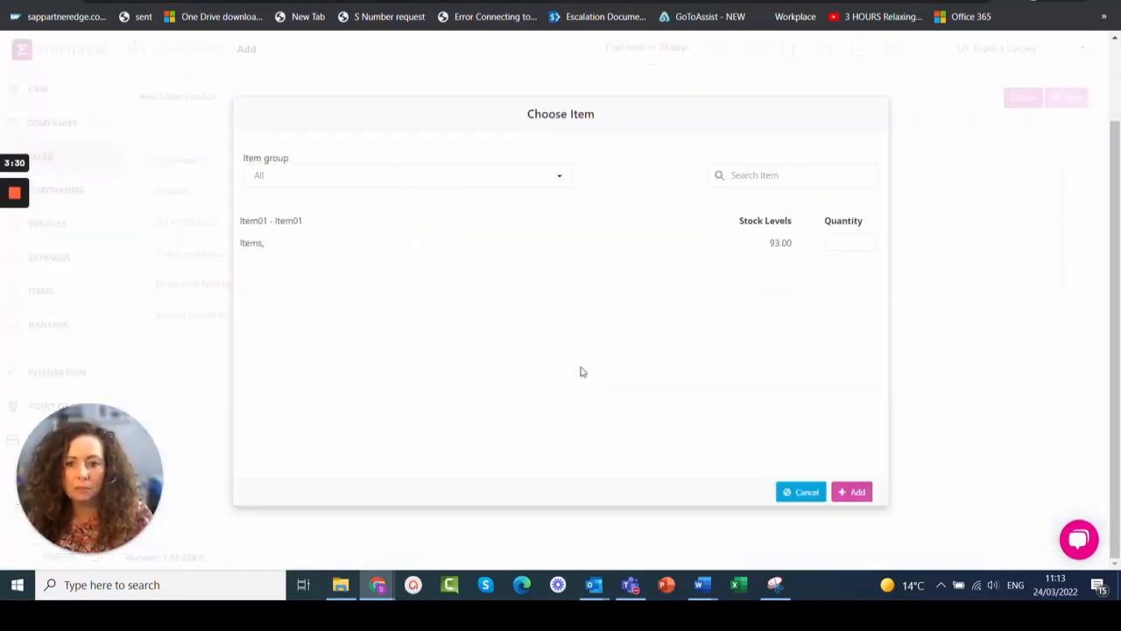
left_click(838, 247)
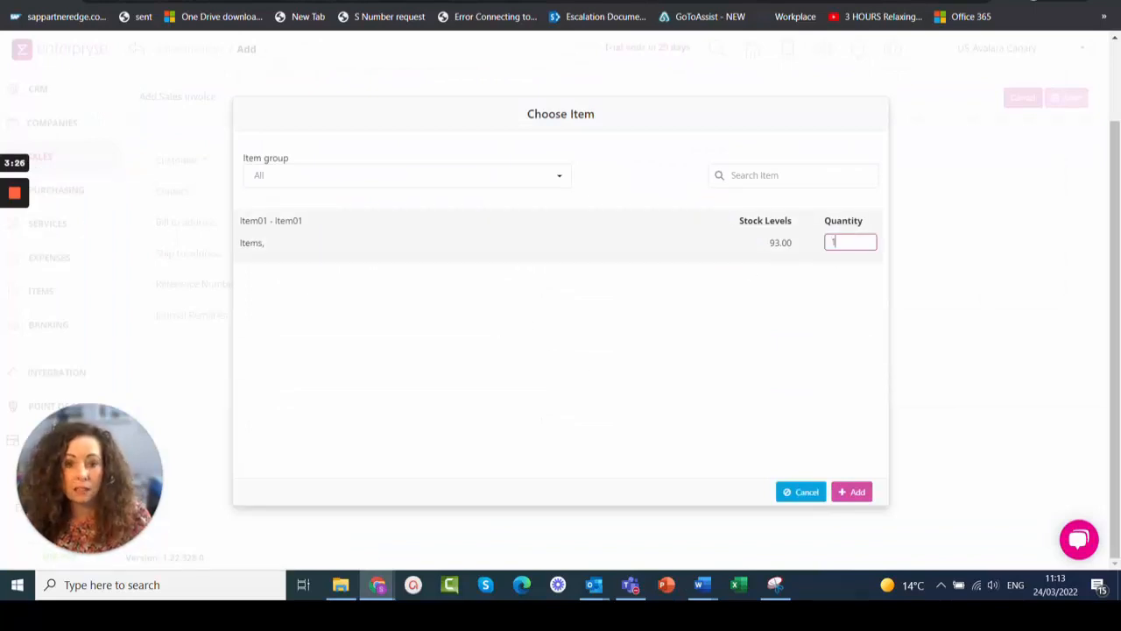
left_click(854, 495)
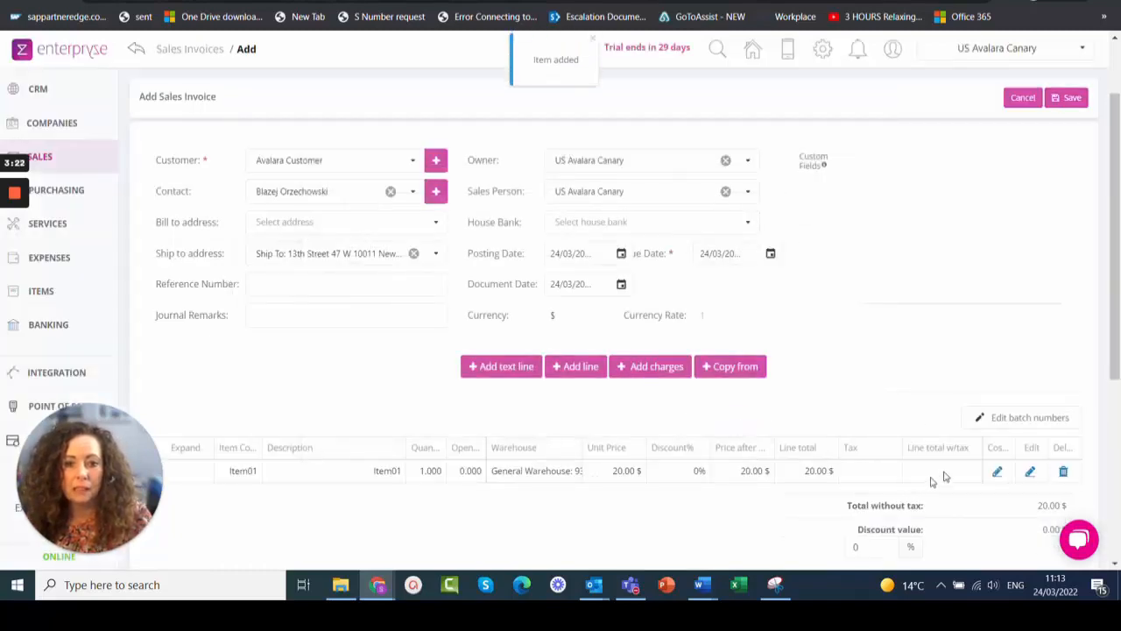
Step: Assign the Avalara tax code Food & Food Ingredients - Yogurt to the Item01 line and save the invoice without emailing it
left_click(1032, 473)
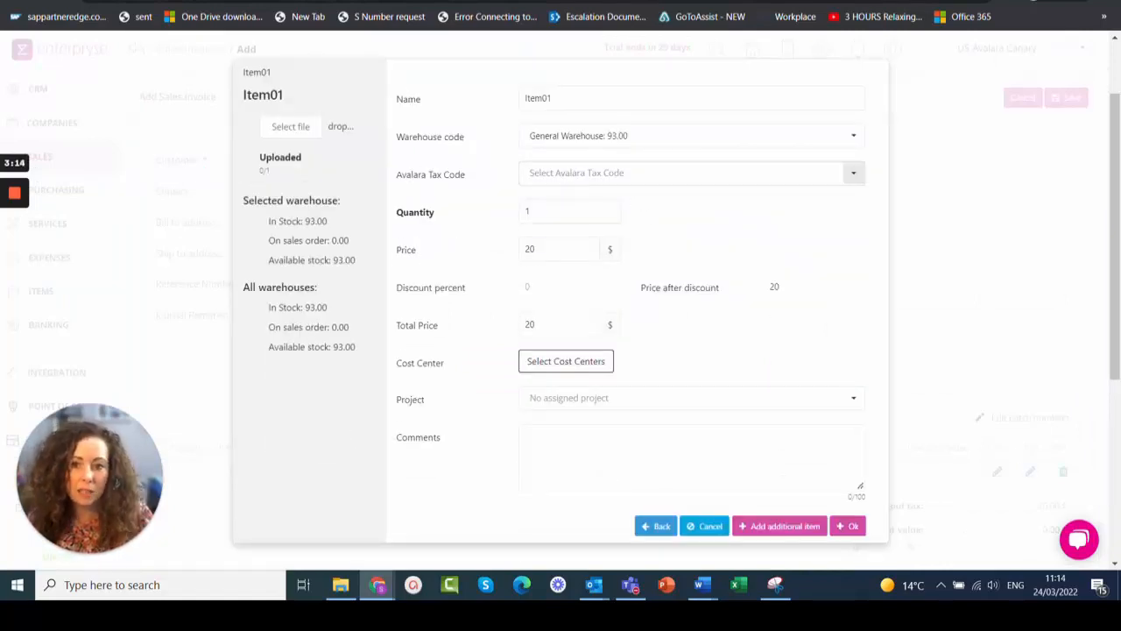
left_click(568, 175)
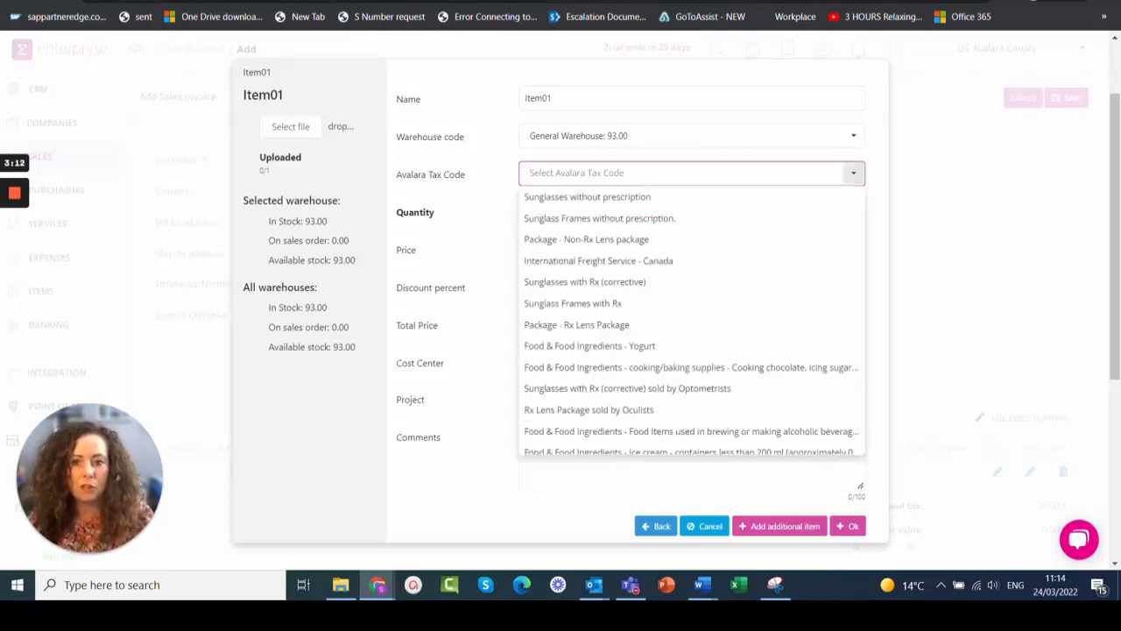
left_click(579, 346)
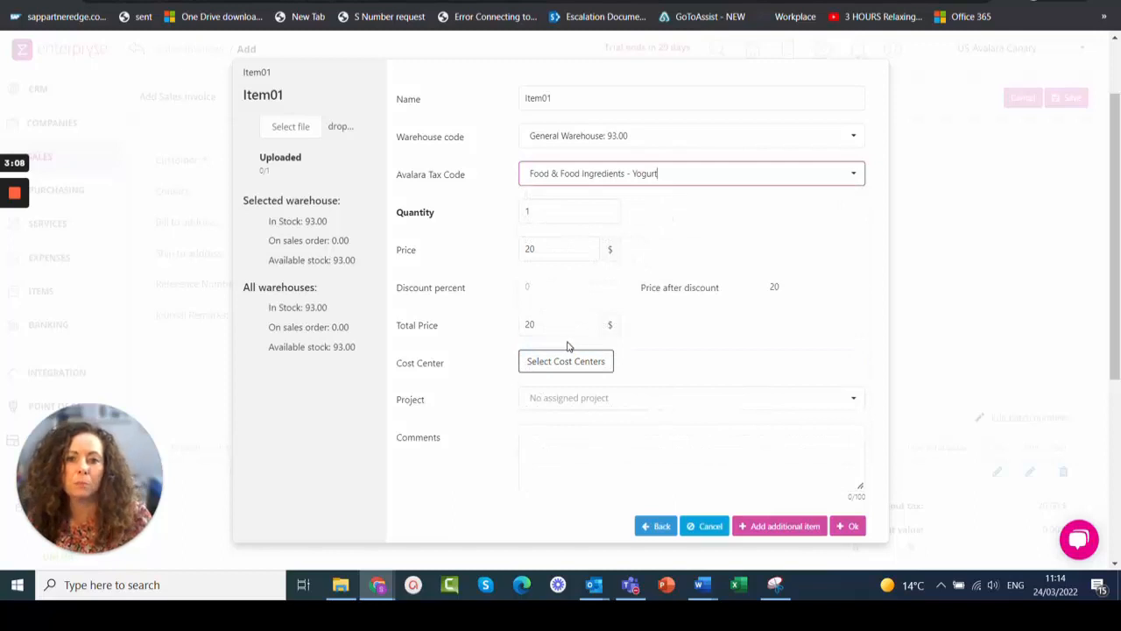
left_click(848, 525)
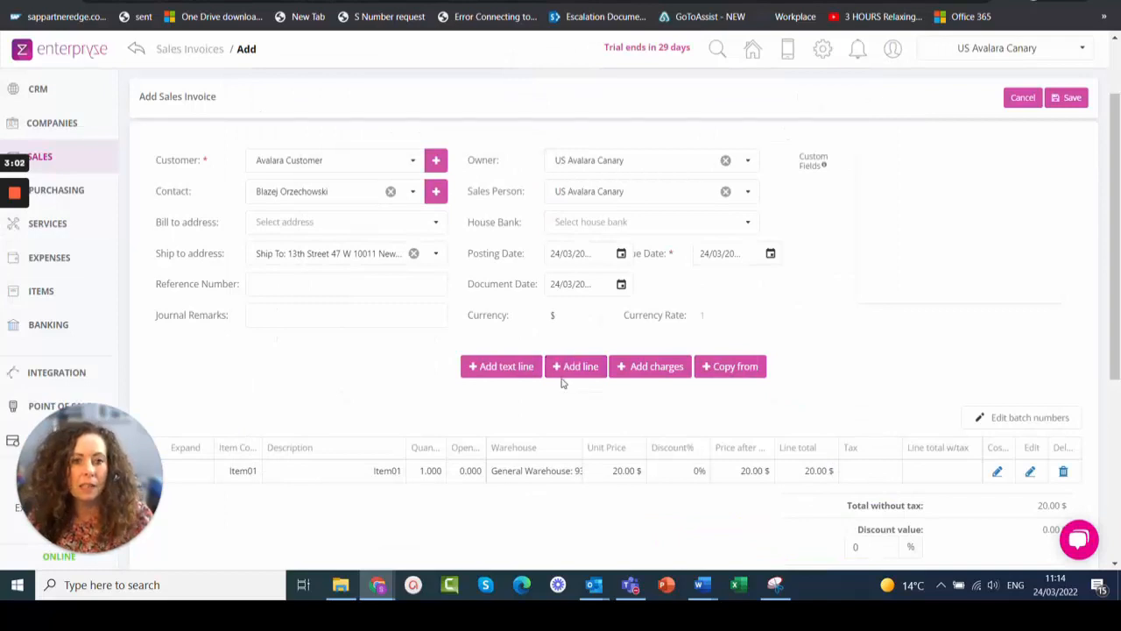
left_click(1075, 98)
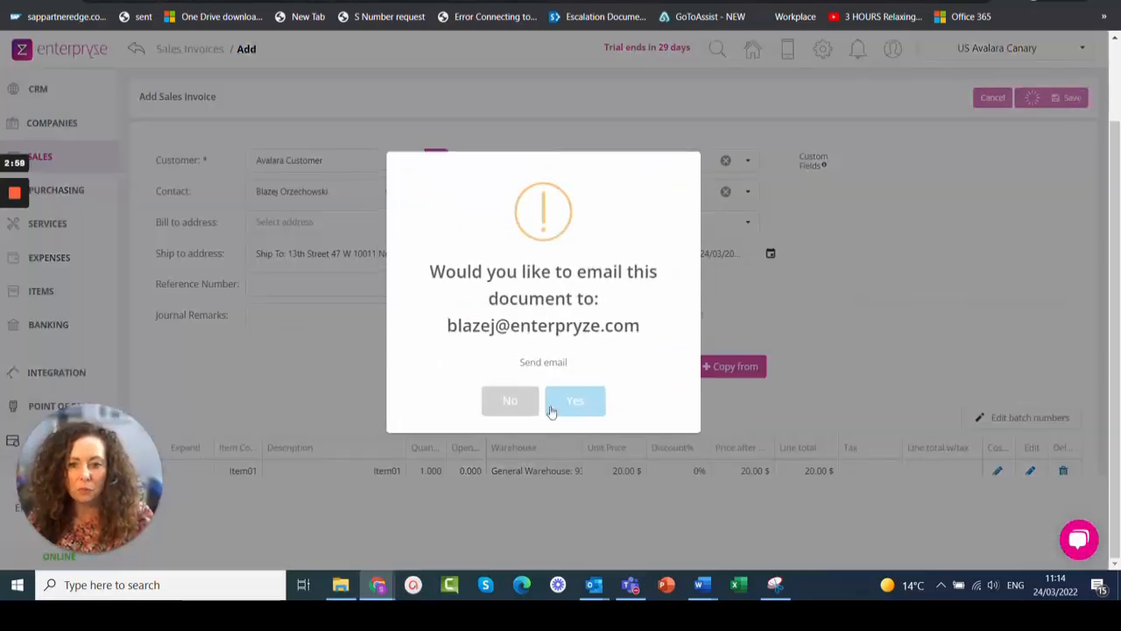
left_click(506, 403)
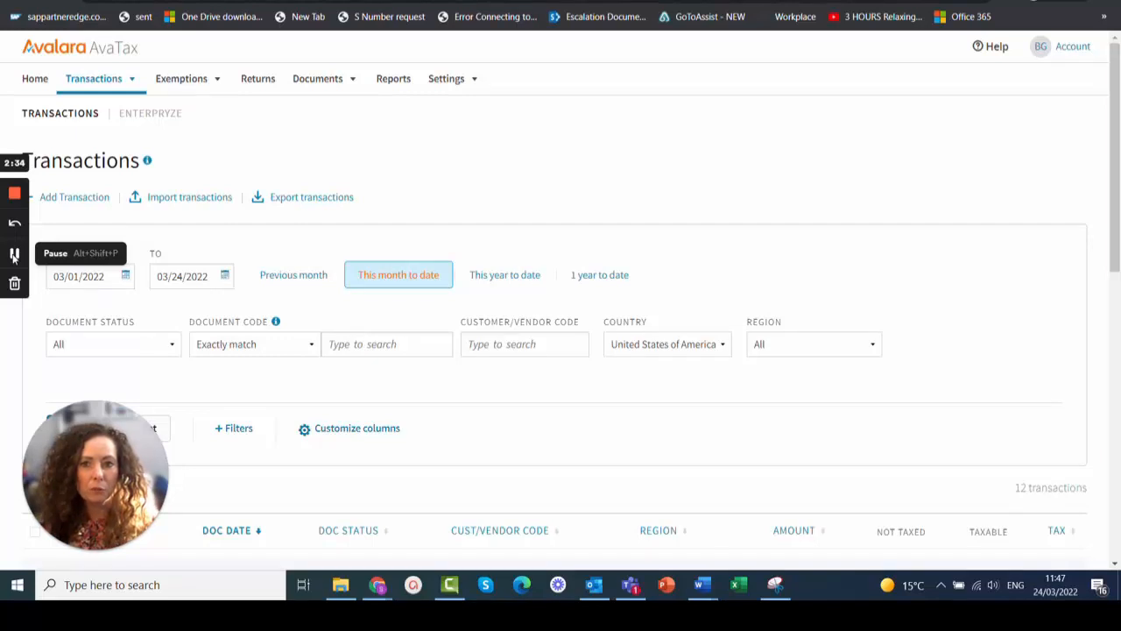
Step: Switch to Avalara AvaTax and open the list of managed companies
left_click(476, 80)
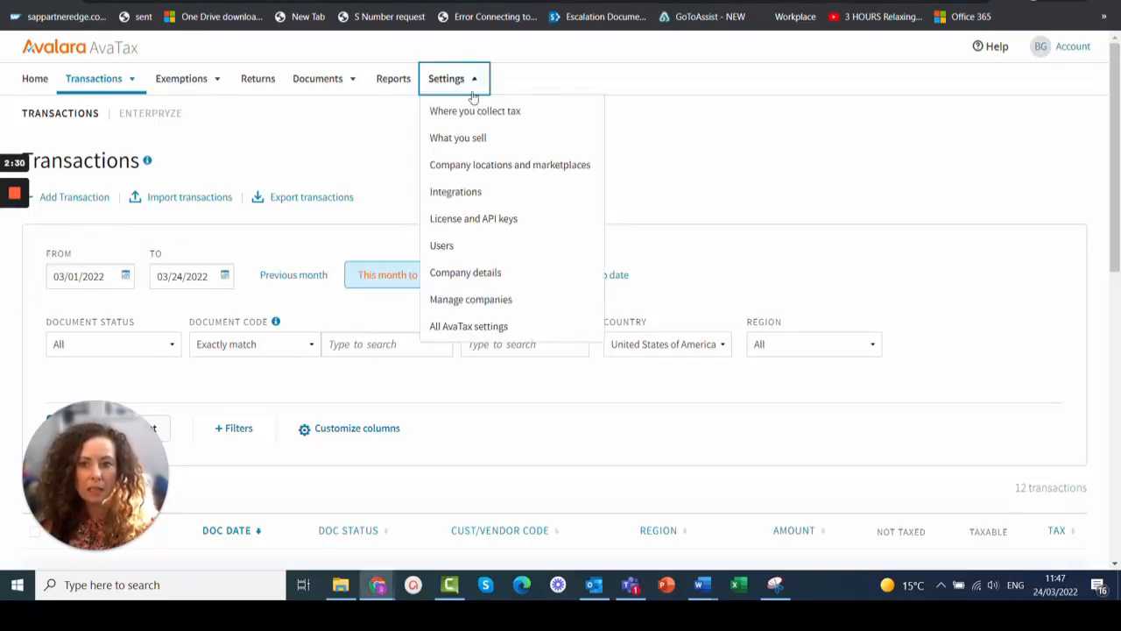
left_click(488, 301)
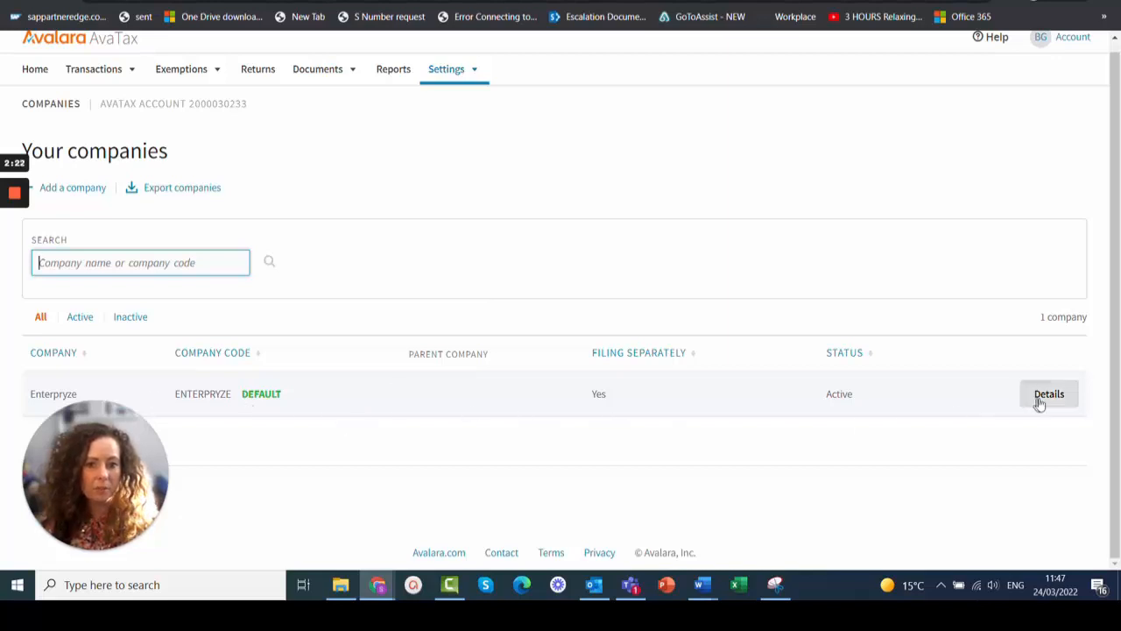
Step: List the AvaTax transactions for this month to date and review their document status, amounts and tax
left_click(132, 74)
left_click(112, 103)
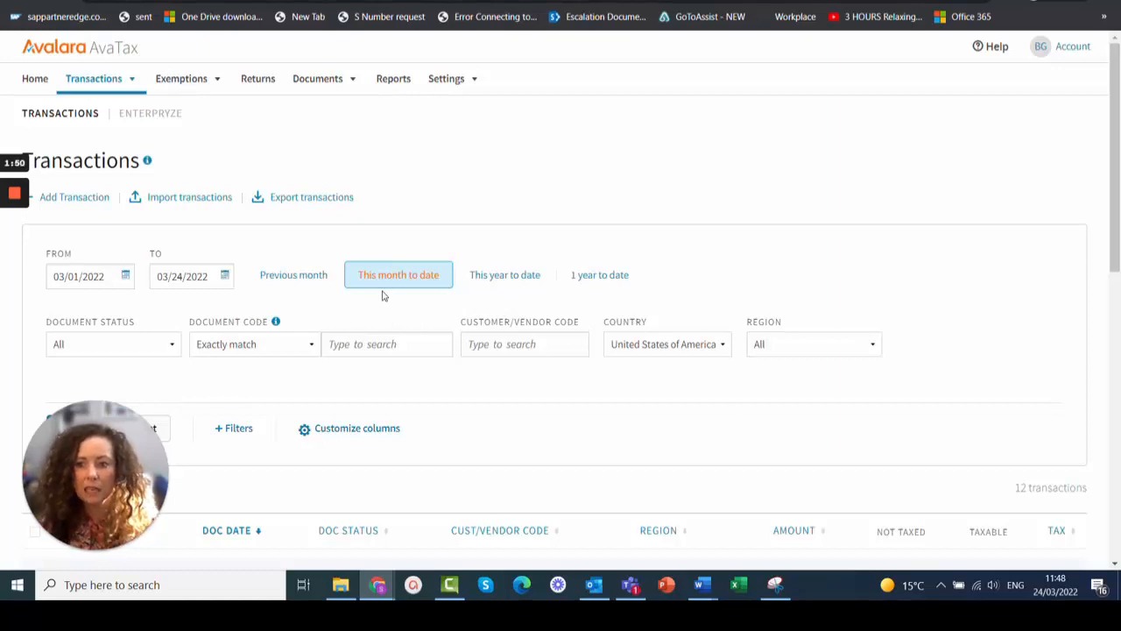
scroll(383, 295, "down", 1)
left_click(68, 352)
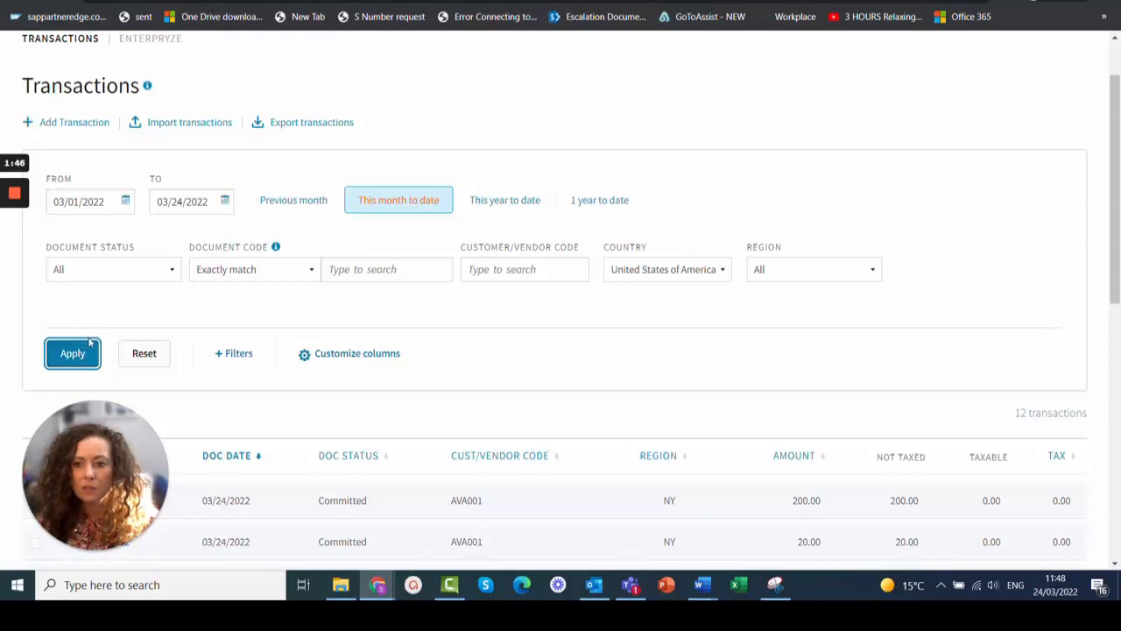
scroll(539, 358, "down", 2)
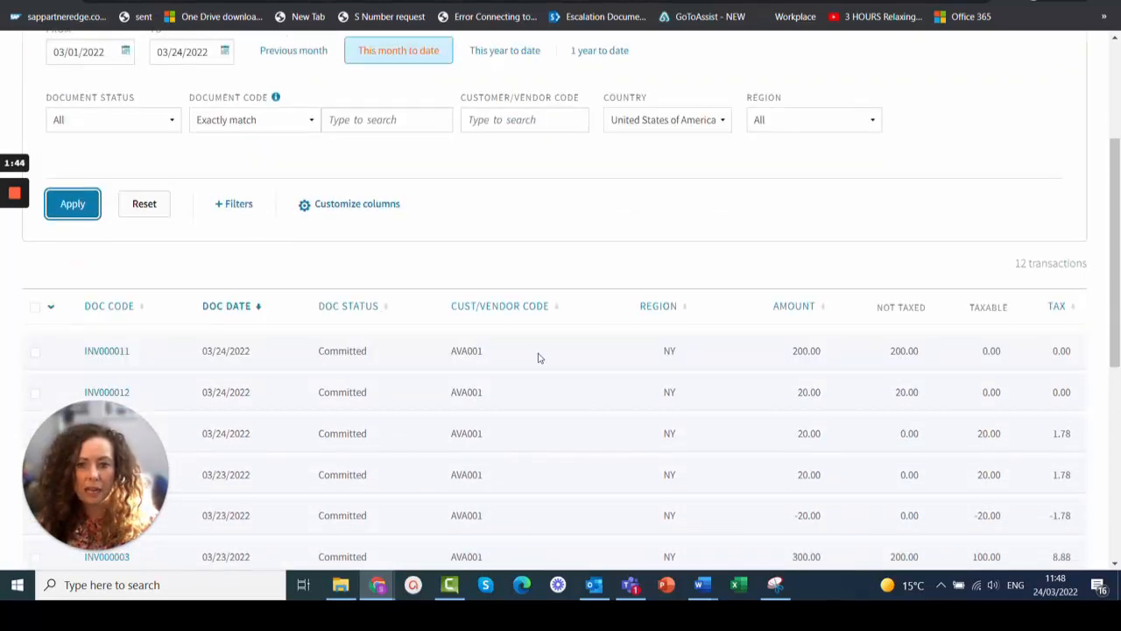
scroll(539, 357, "down", 1)
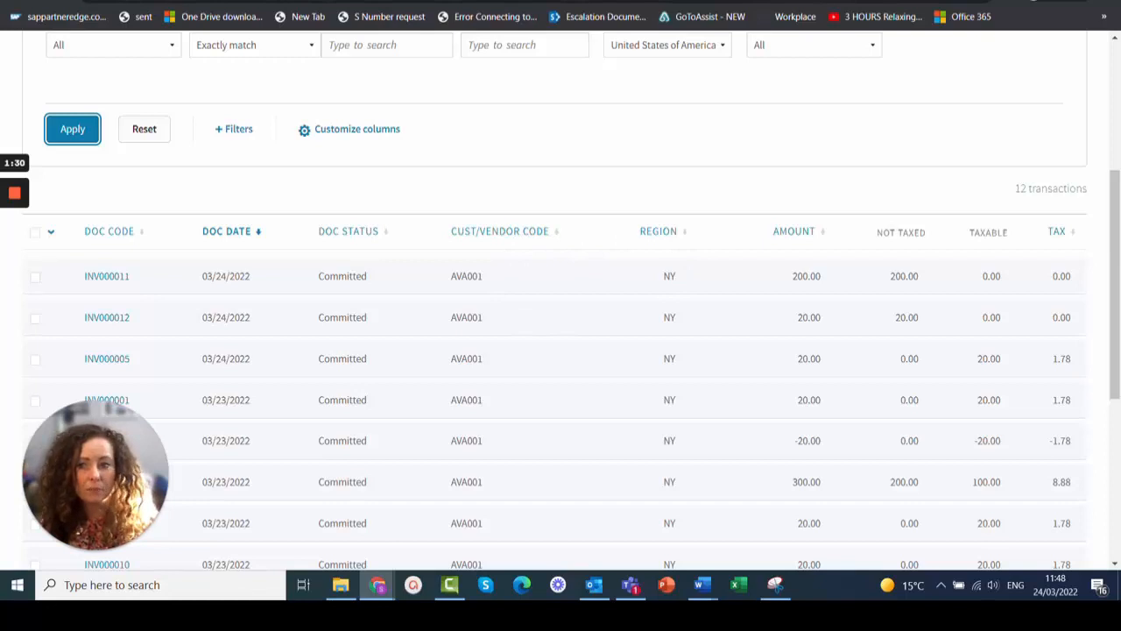
scroll(689, 229, "down", 1)
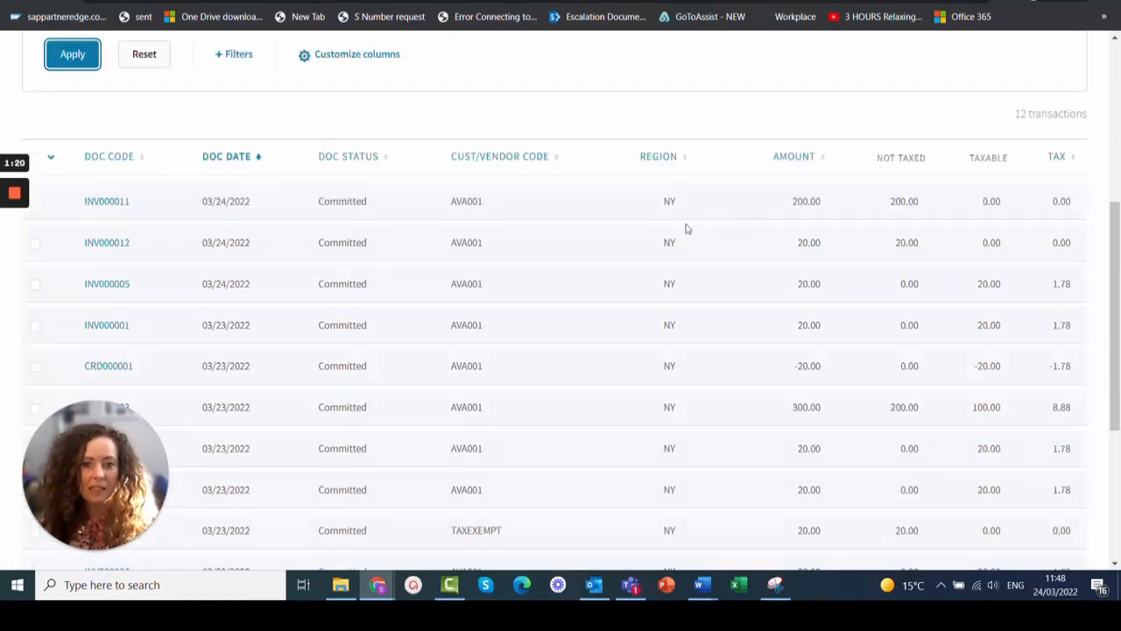
Step: Open the 200.00 sales invoice dated 03/24/2022 from the transactions and view its line items
left_click(106, 202)
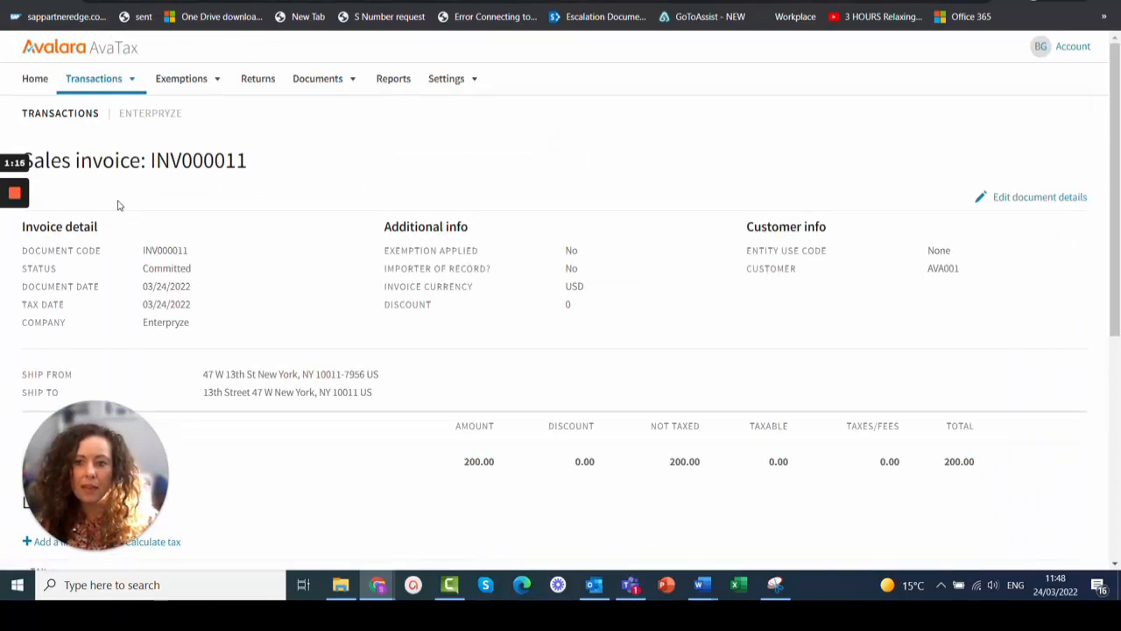
scroll(119, 205, "down", 3)
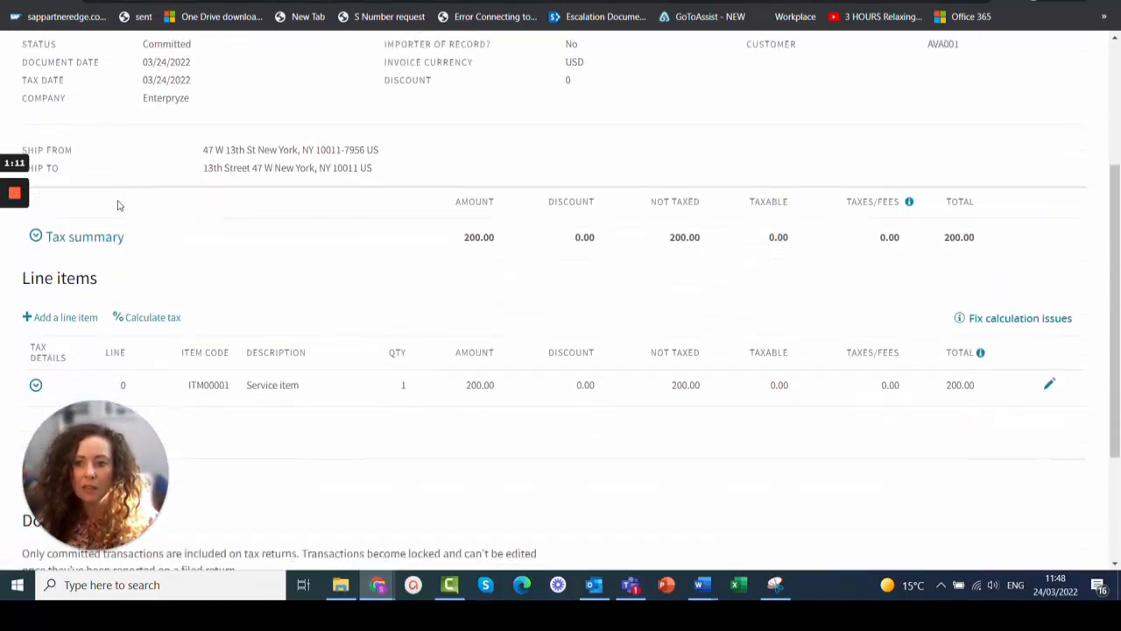
scroll(120, 205, "down", 1)
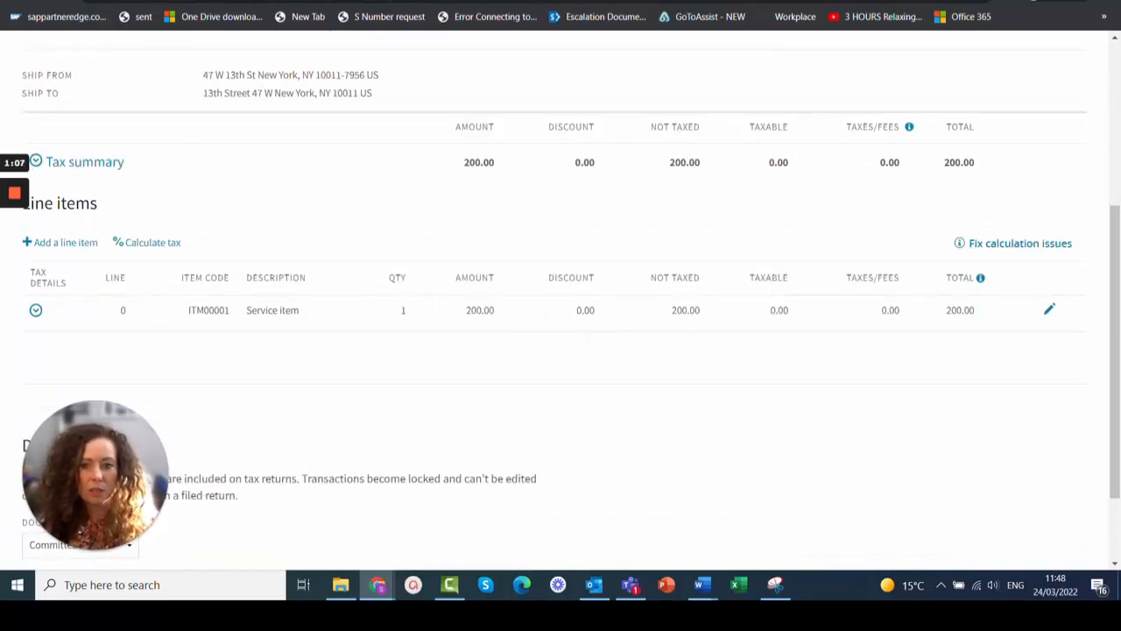
Step: Expand the tax details of the Service item line and examine its tax code, addresses, taxability and jurisdiction rates
left_click(37, 313)
scroll(44, 319, "down", 2)
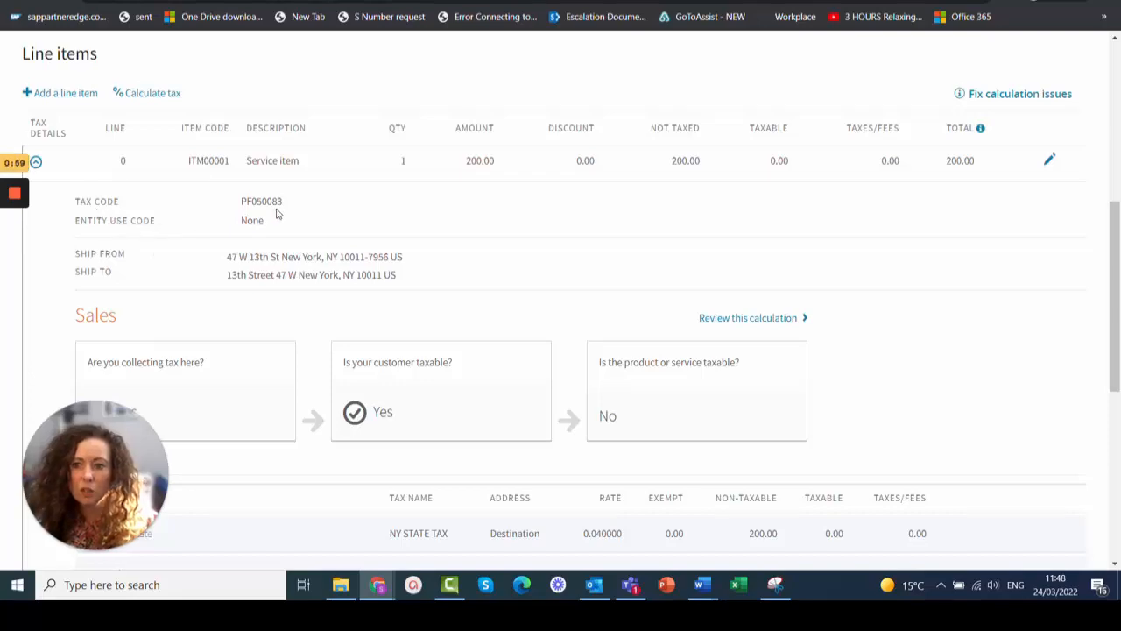
scroll(213, 266, "down", 2)
scroll(216, 267, "up", 2)
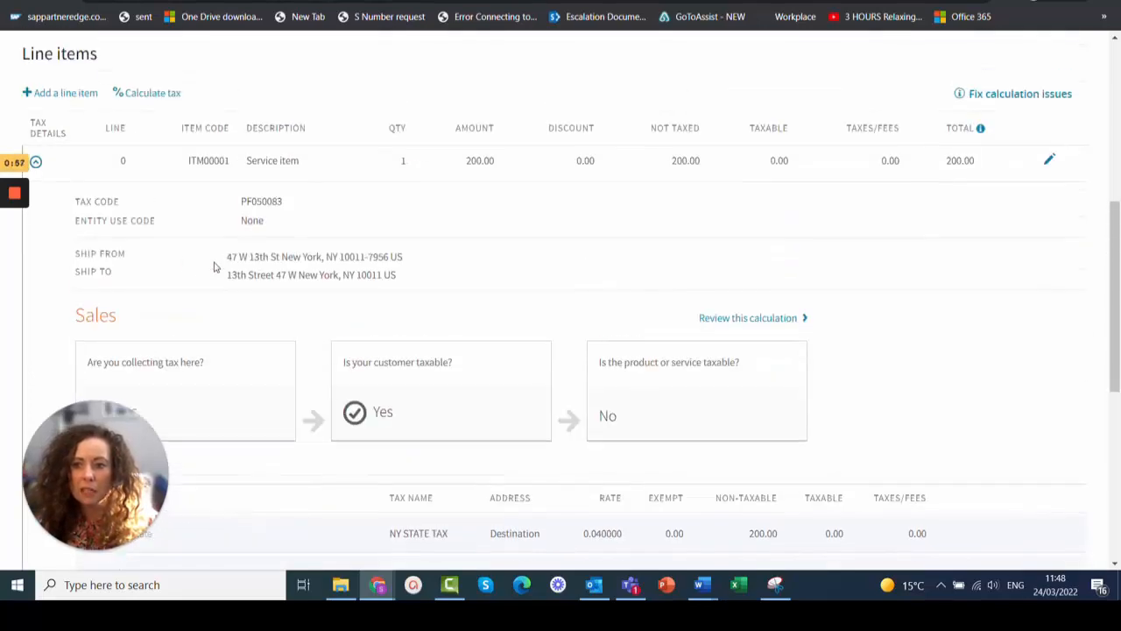
scroll(145, 261, "down", 3)
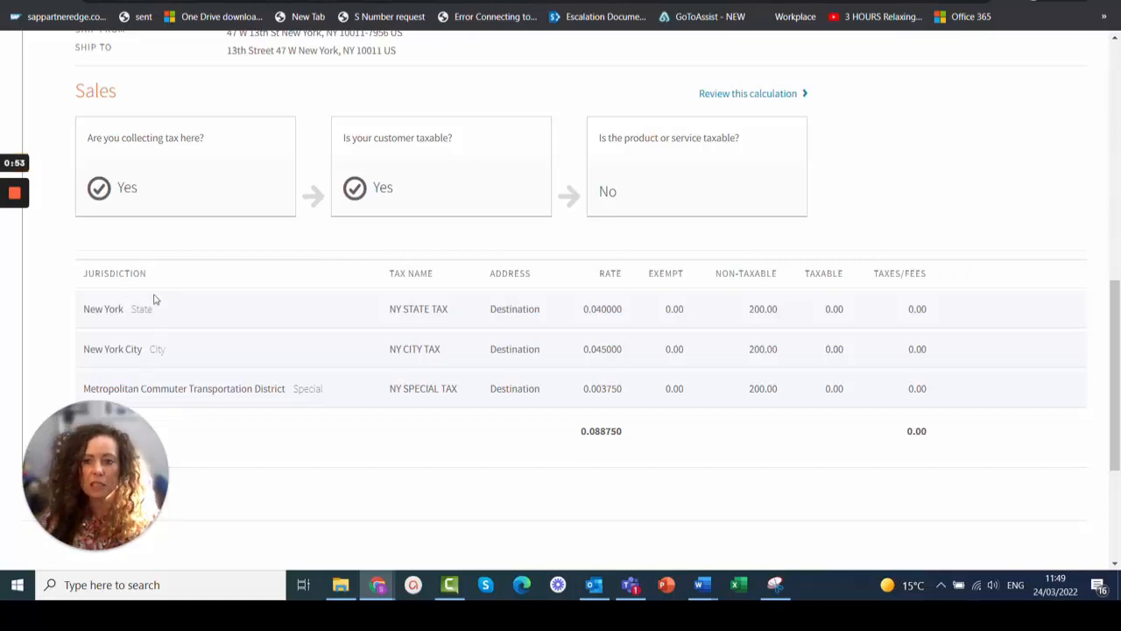
scroll(154, 301, "down", 1)
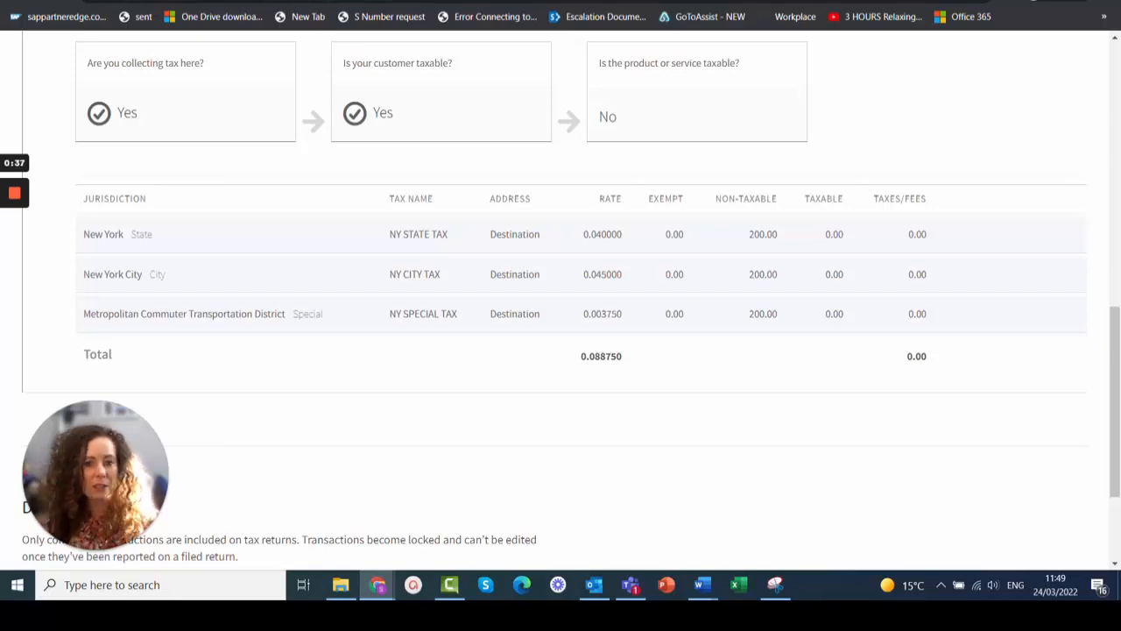
scroll(766, 320, "up", 10)
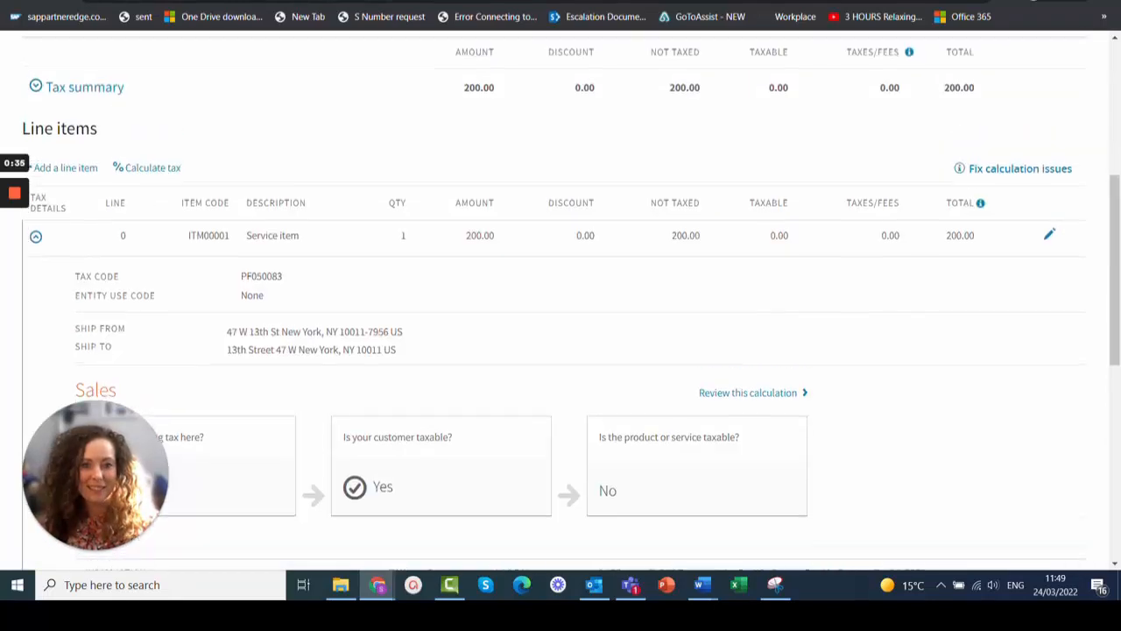